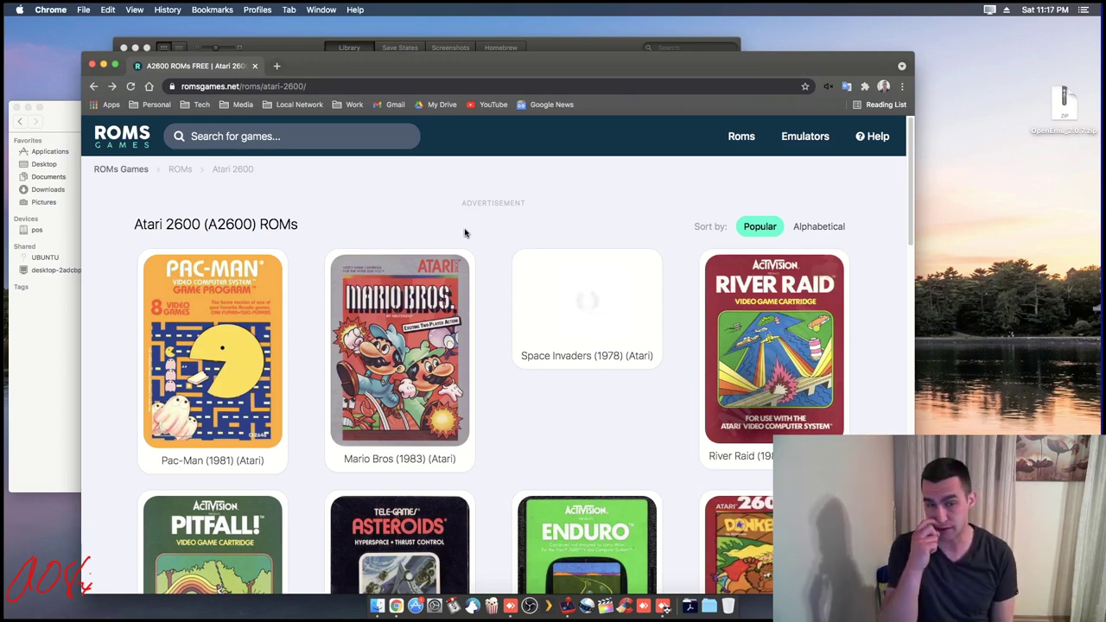
# View The Pirate Bay page from the Media bookmarks, and close its browser tab.
pyautogui.click(243, 105)
pyautogui.click(260, 239)
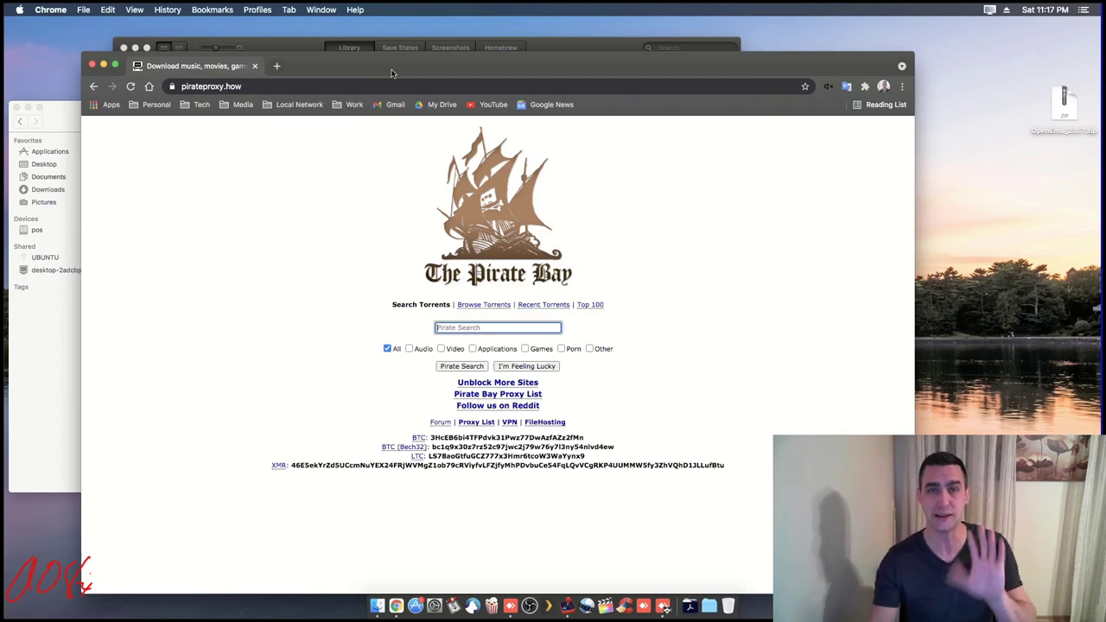
pyautogui.click(256, 67)
# Minimize the OpenEmu and NES ROMS windows and extract OpenEmu_2.0.7.zip on the desktop.
pyautogui.click(1066, 104)
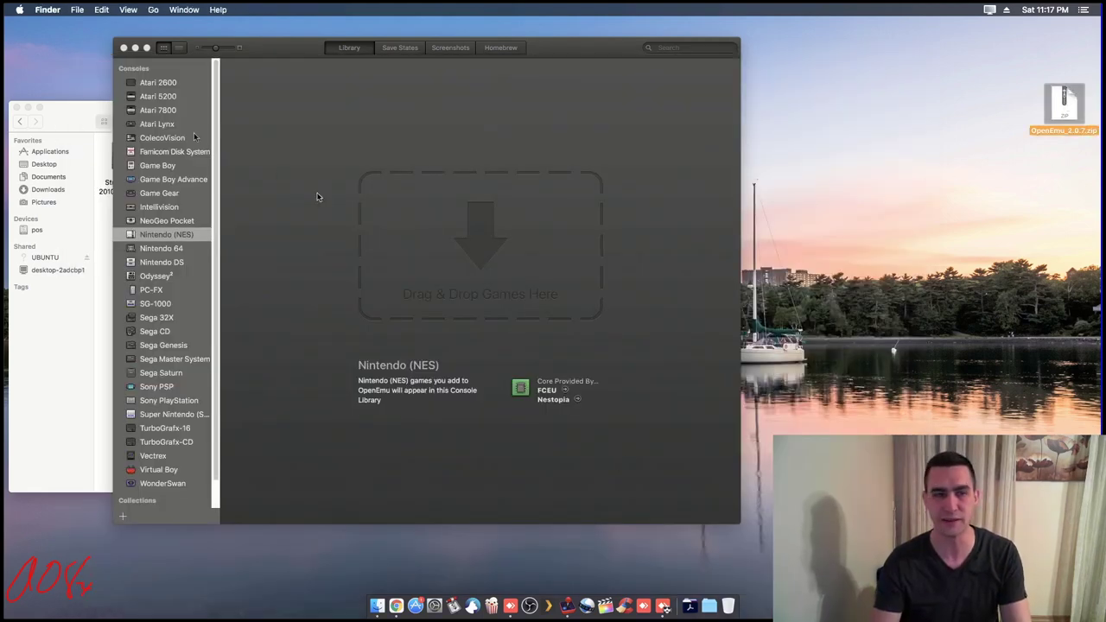
pyautogui.click(135, 48)
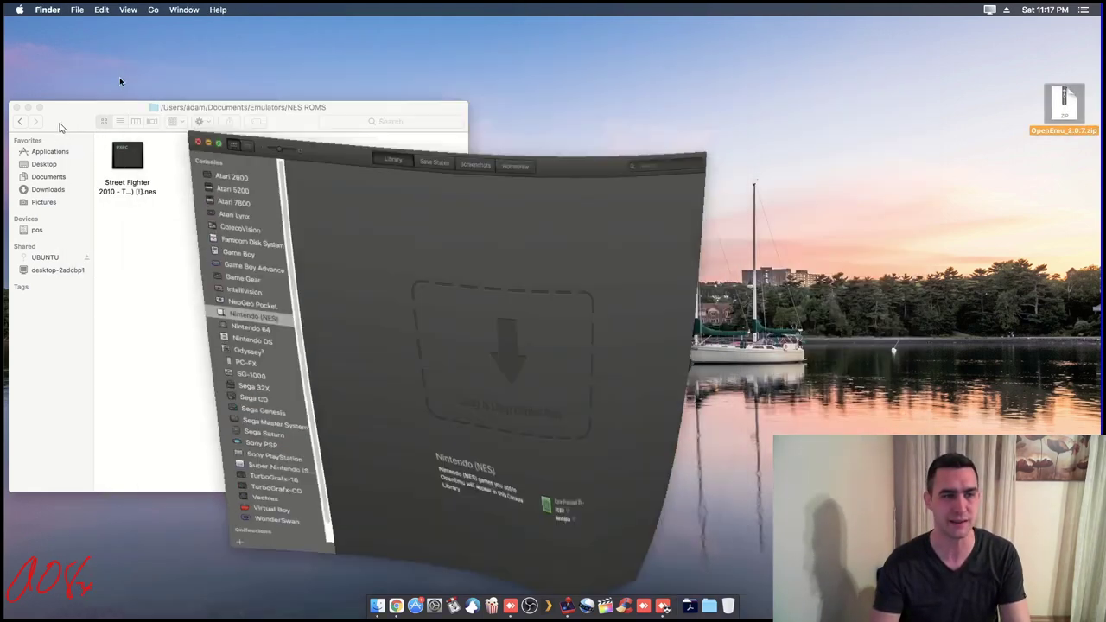
pyautogui.click(28, 108)
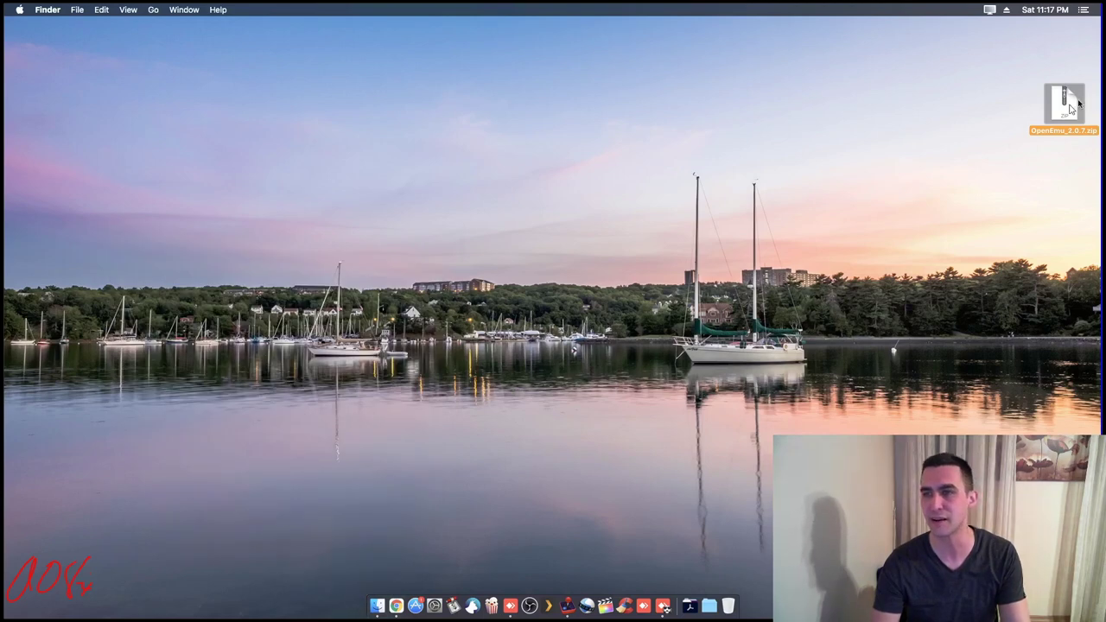
pyautogui.moveTo(1075, 107); pyautogui.dragTo(789, 113)
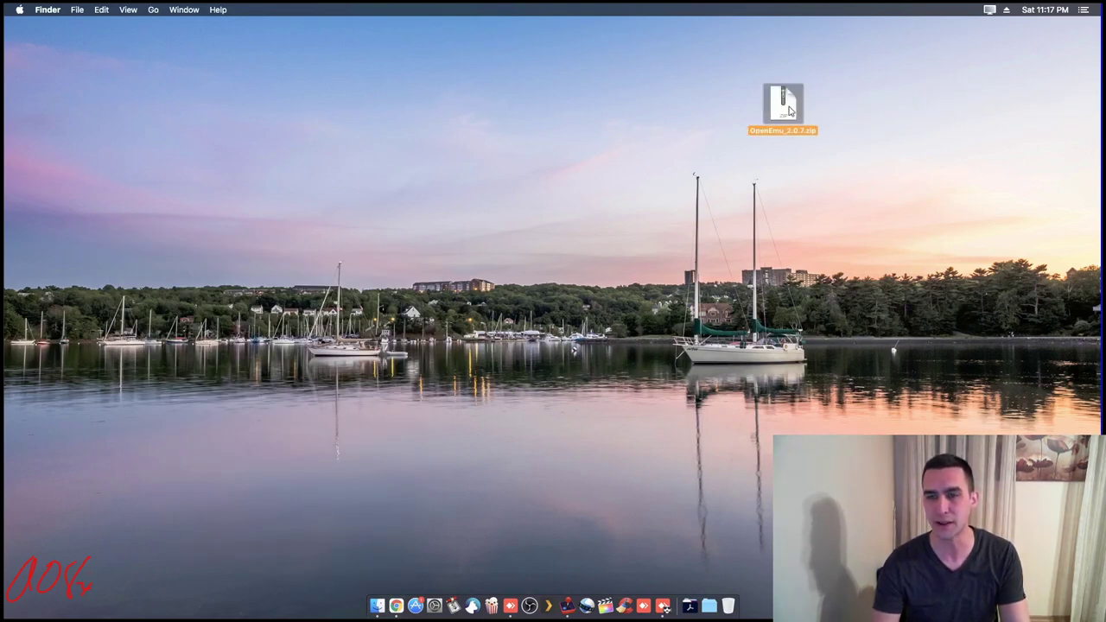
pyautogui.doubleClick(788, 110)
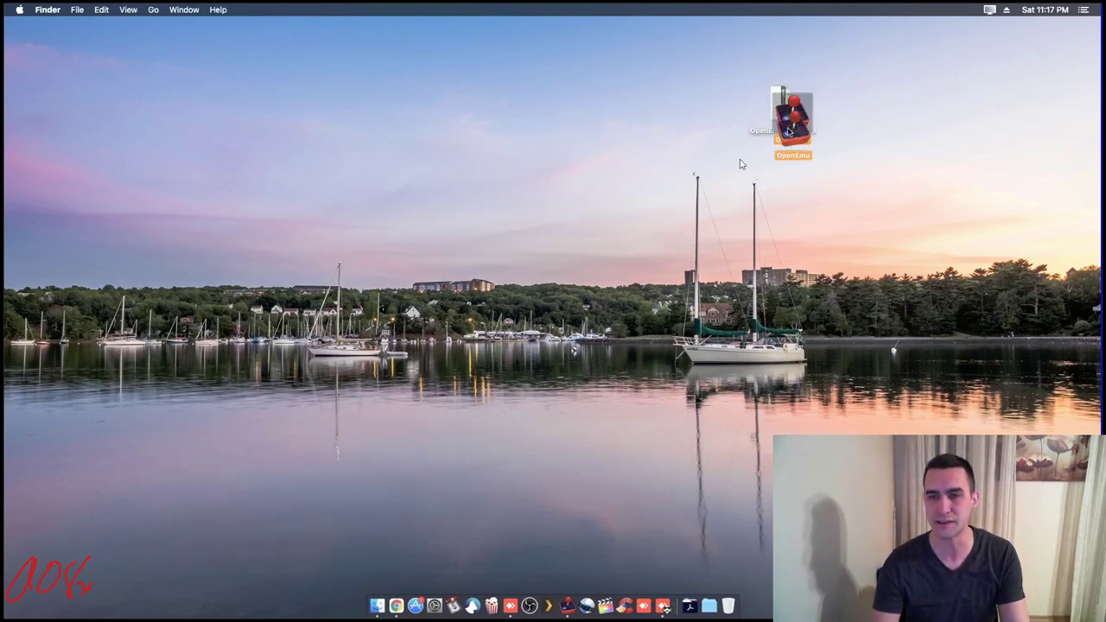
# Open the Applications folder in Finder and locate the OpenEmu application.
pyautogui.click(691, 605)
pyautogui.scroll(-3, 688, 346)
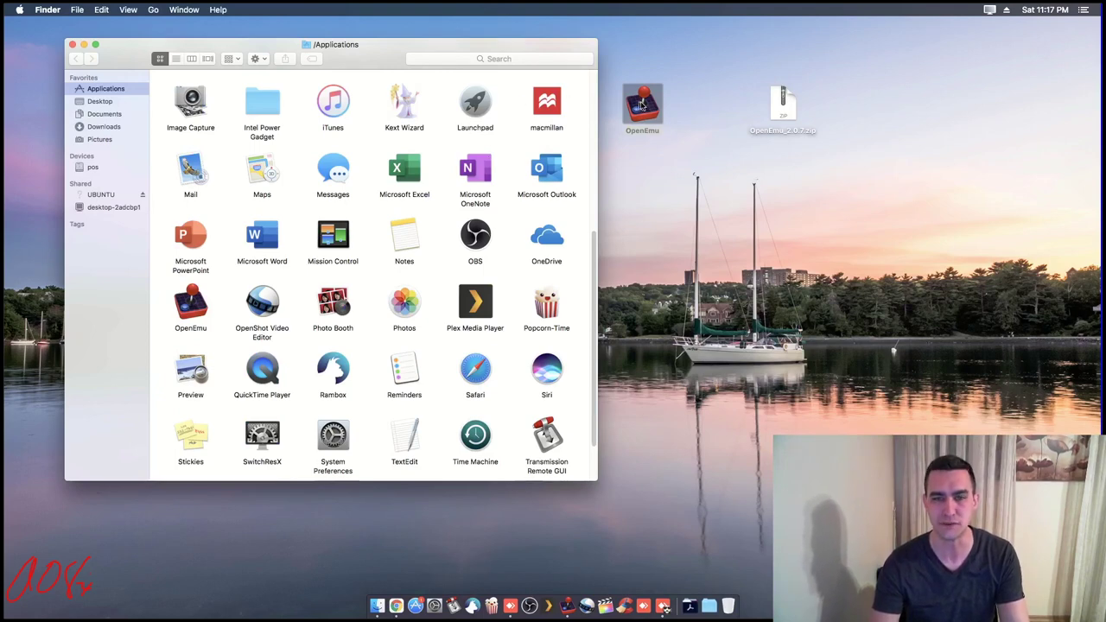
pyautogui.click(194, 304)
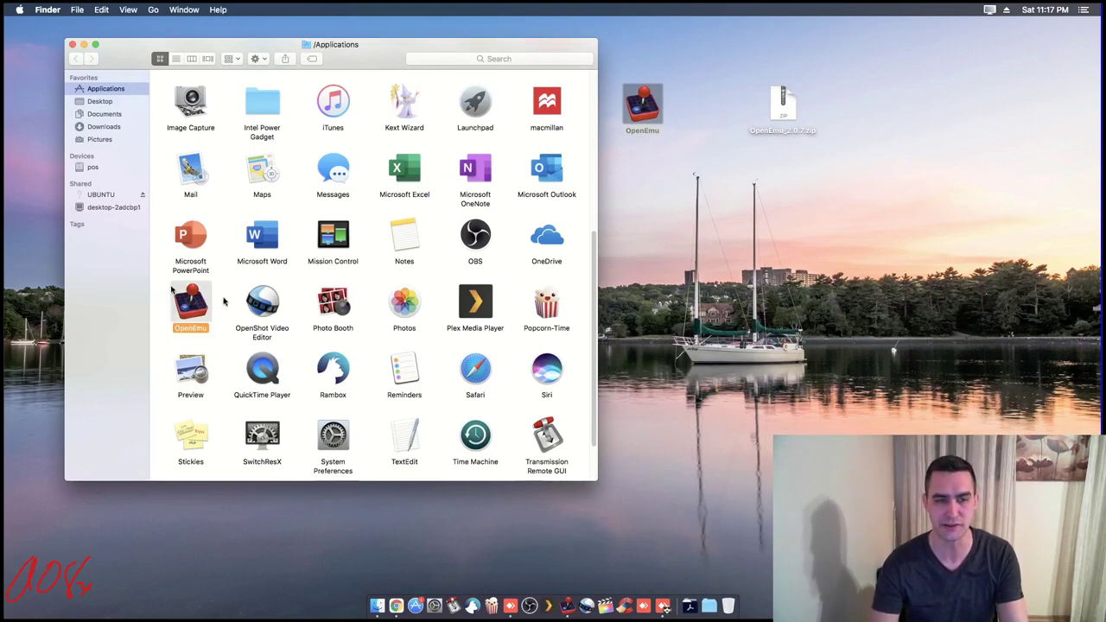
# Move OpenEmu_2.0.7.zip and the extracted OpenEmu app from the desktop to the Trash, and close the Applications folder.
pyautogui.click(786, 128)
pyautogui.rightClick(778, 107)
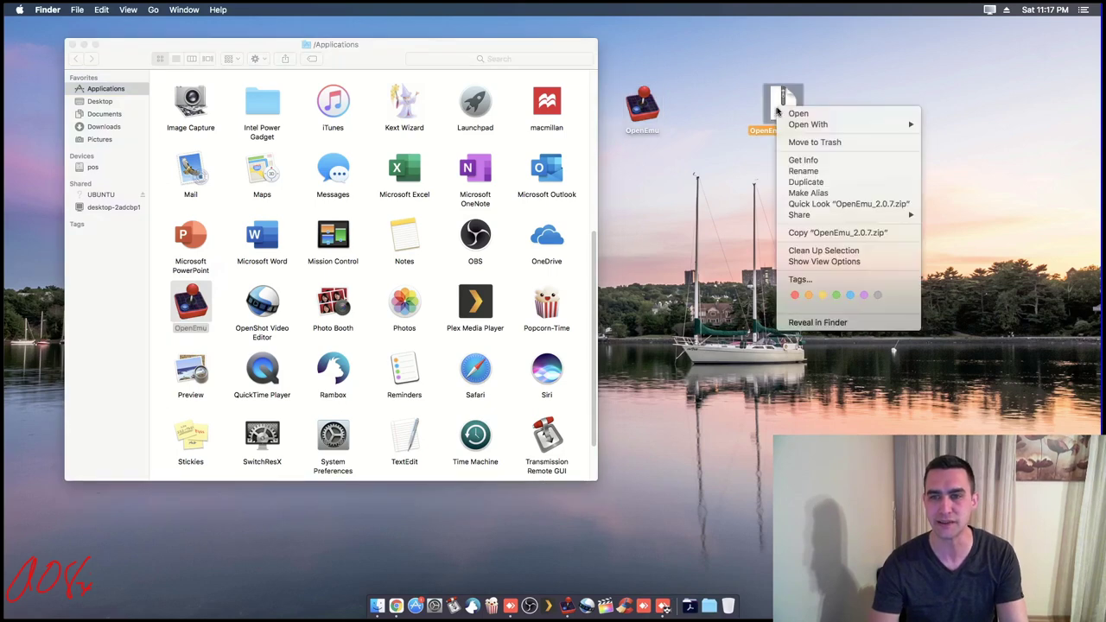
pyautogui.click(808, 142)
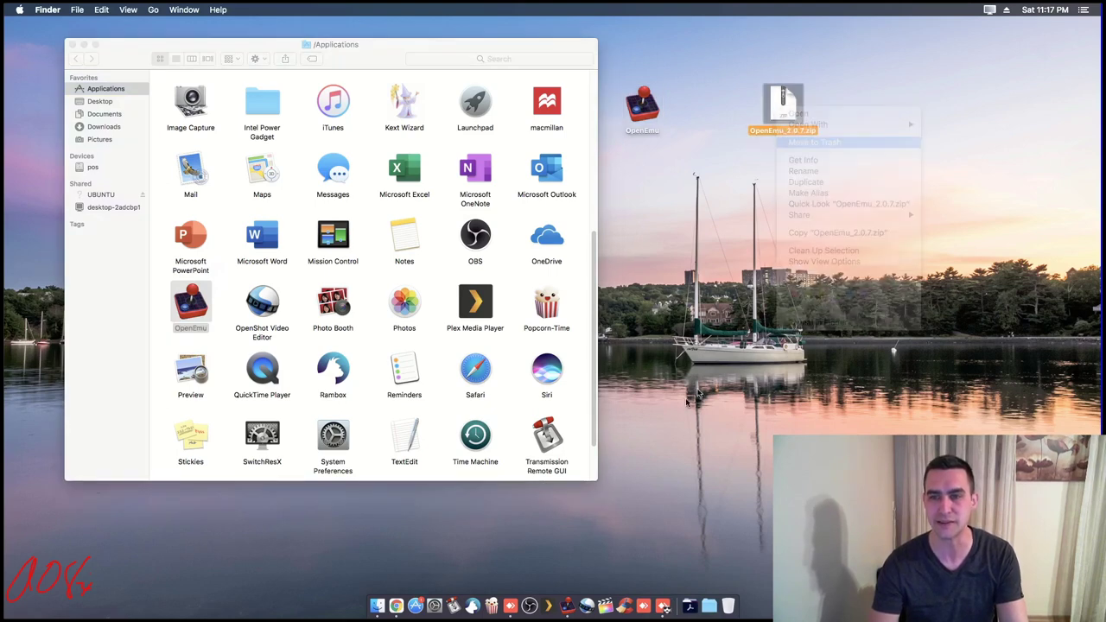
pyautogui.rightClick(644, 118)
pyautogui.click(655, 150)
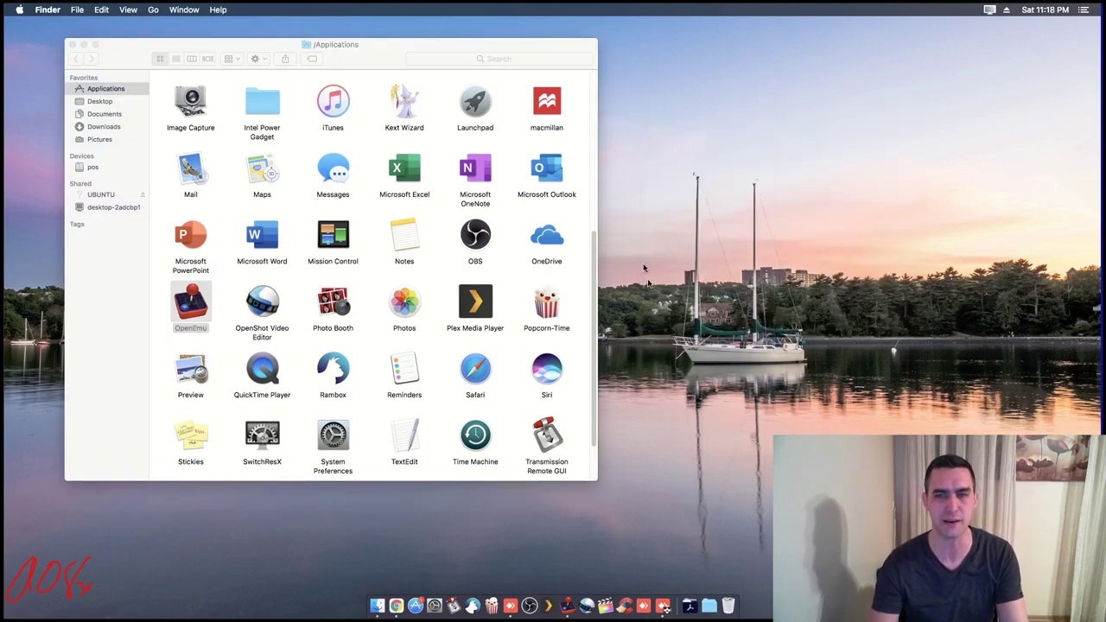
pyautogui.click(73, 45)
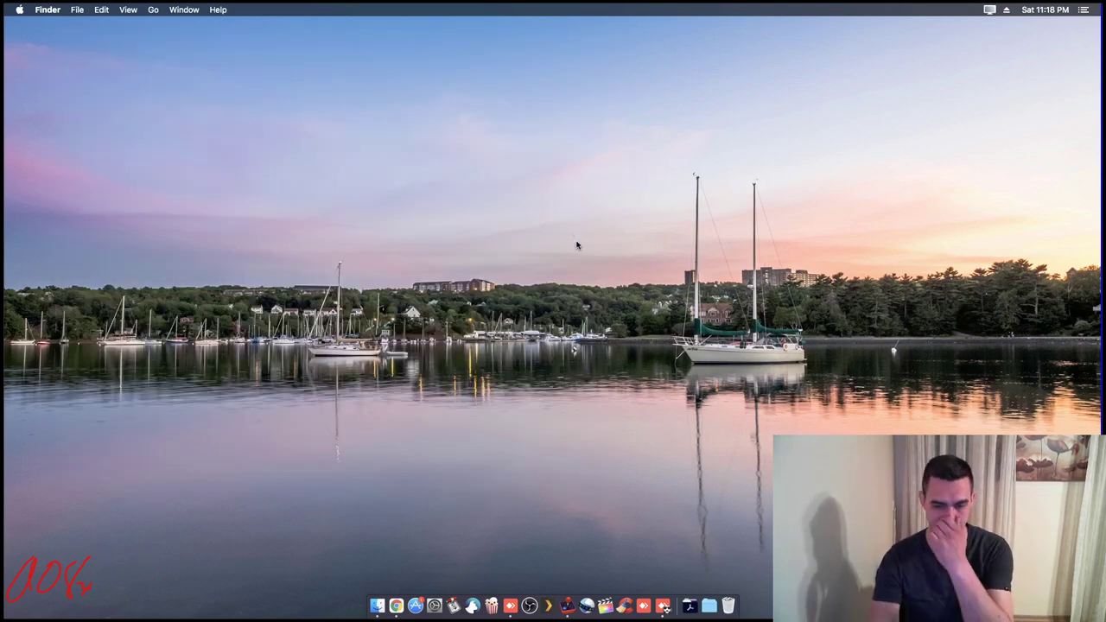
# Empty the Trash permanently.
pyautogui.rightClick(728, 596)
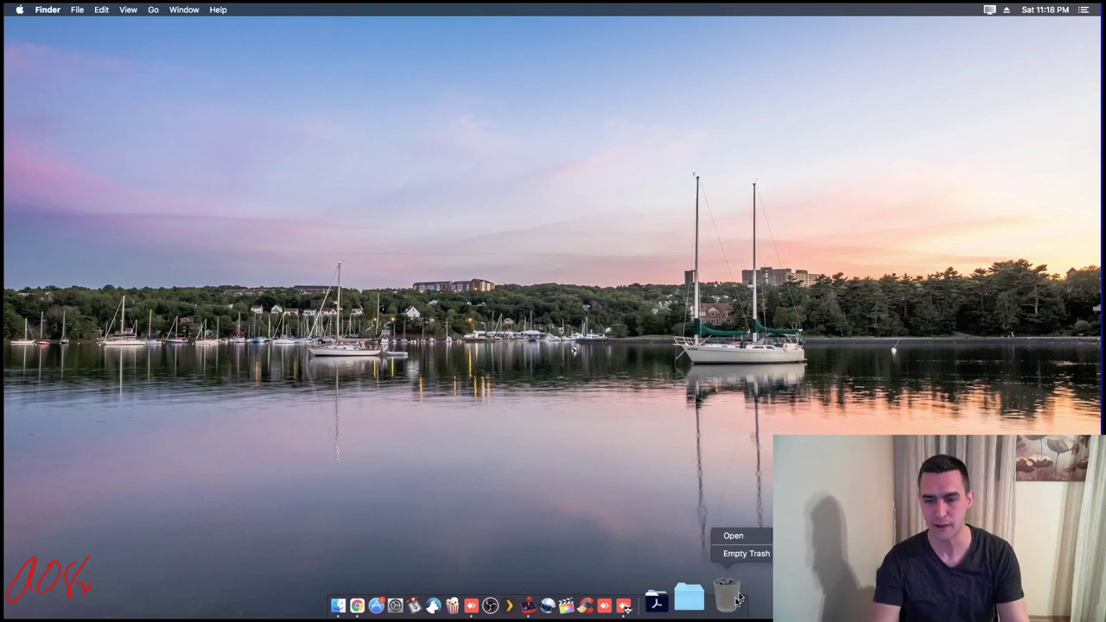
pyautogui.click(743, 554)
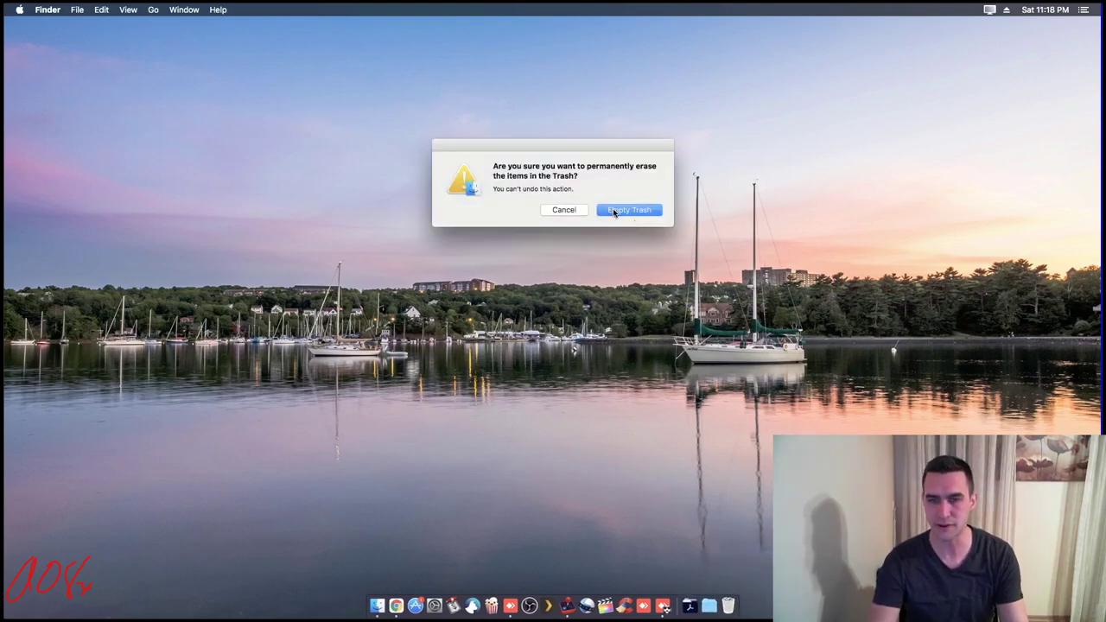
pyautogui.click(629, 210)
# Bring back the OpenEmu library and the NES ROMS folder window and arrange them so both are accessible.
pyautogui.click(567, 599)
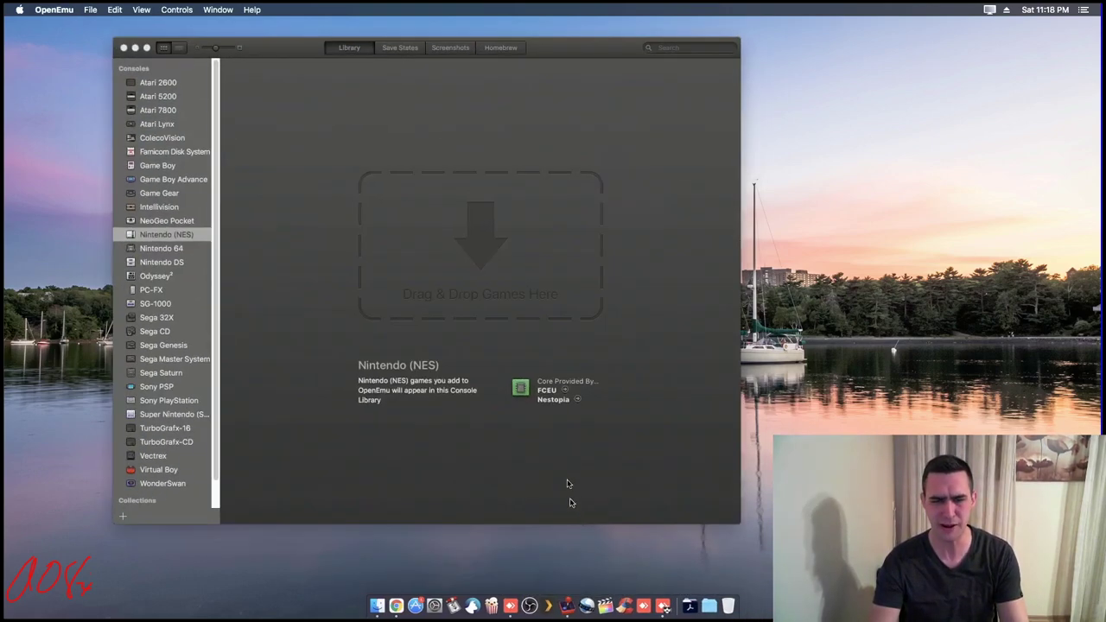
pyautogui.moveTo(545, 49); pyautogui.dragTo(660, 74)
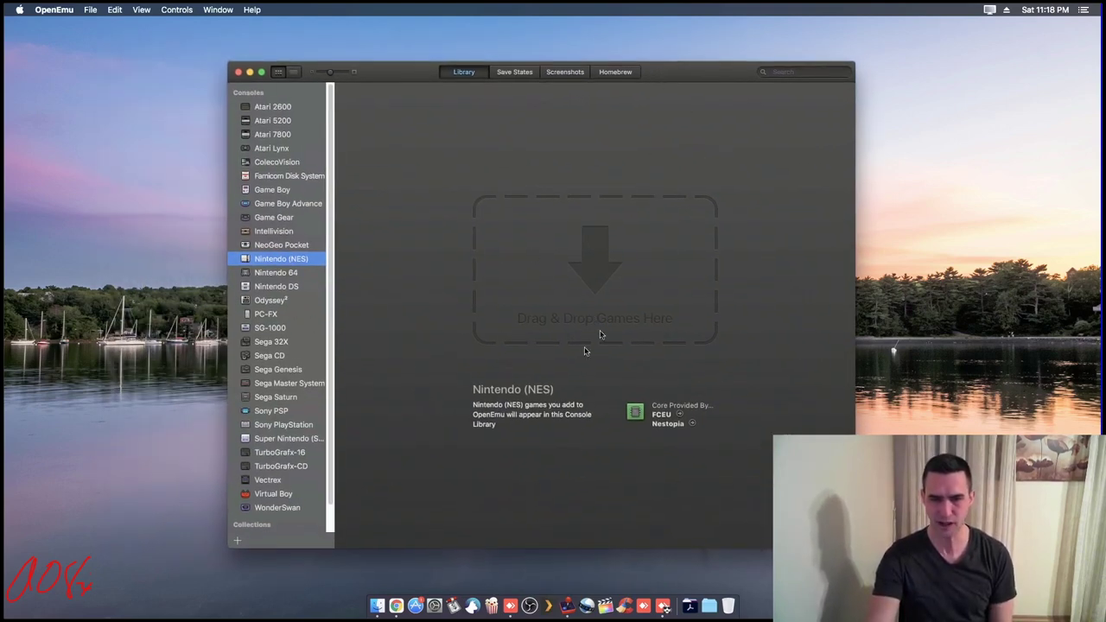
pyautogui.click(376, 598)
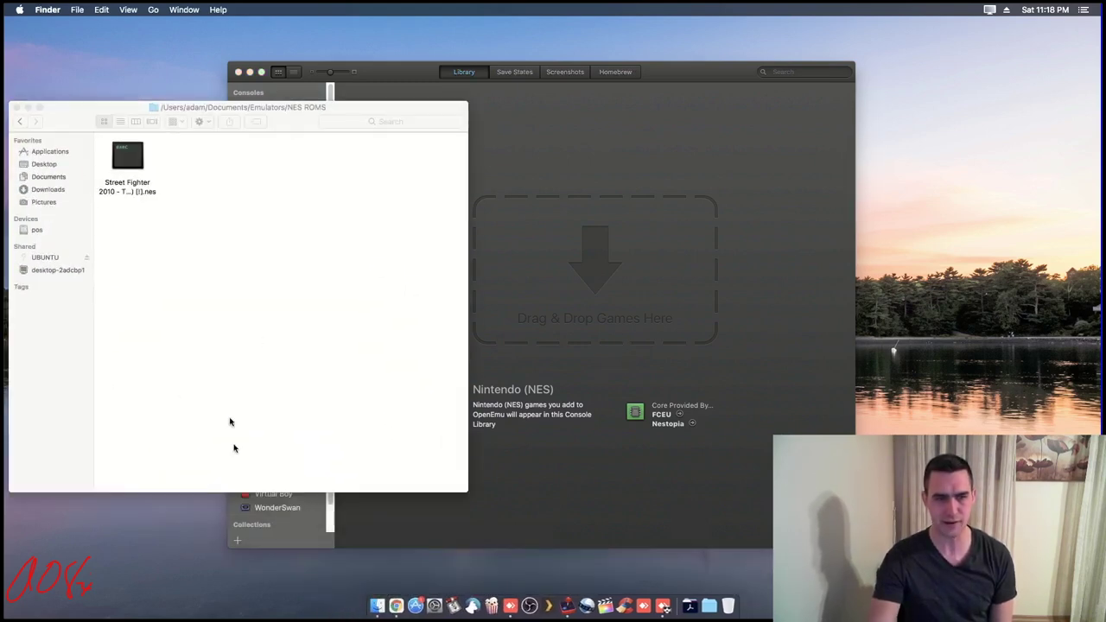
pyautogui.click(410, 79)
pyautogui.moveTo(411, 78); pyautogui.dragTo(463, 64)
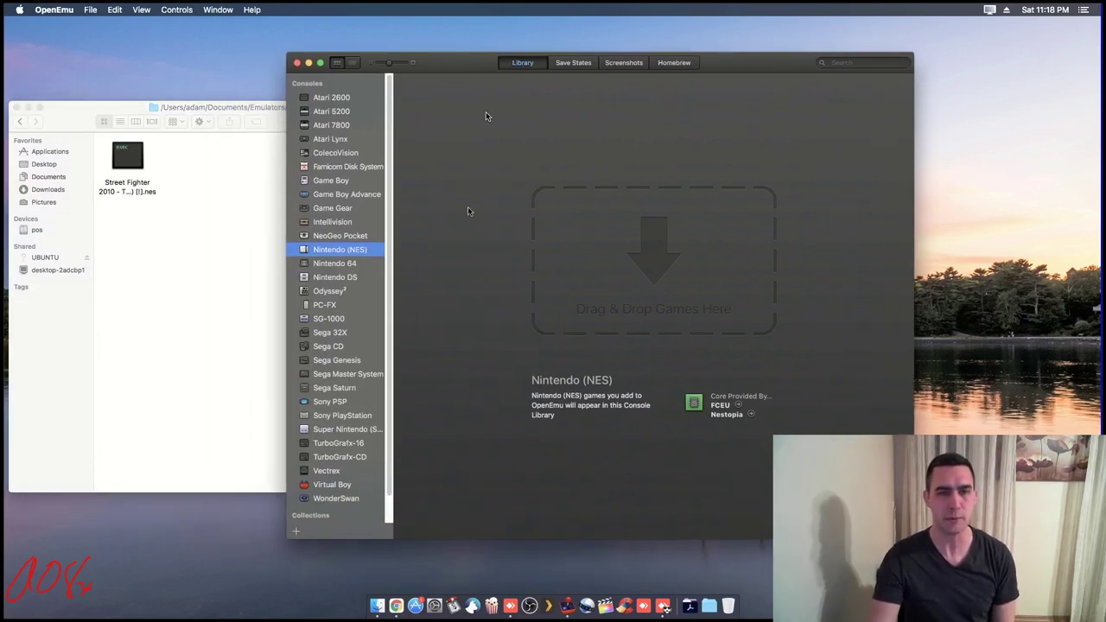
# Open the OpenEmu preferences and review the available gameplay display filters without changing the selection.
pyautogui.click(56, 10)
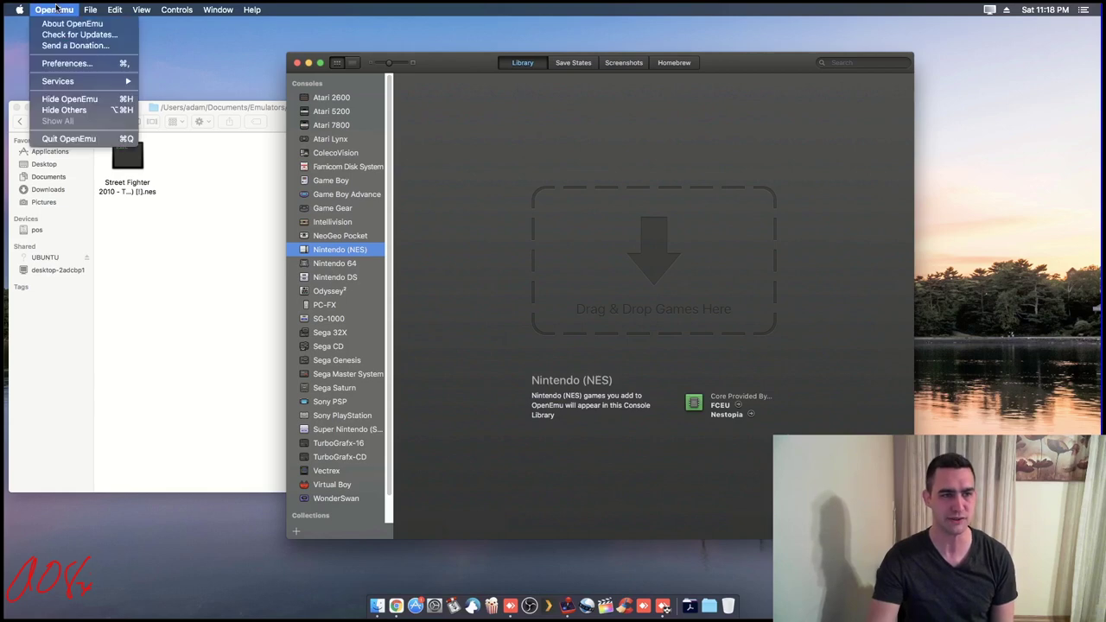
pyautogui.click(76, 63)
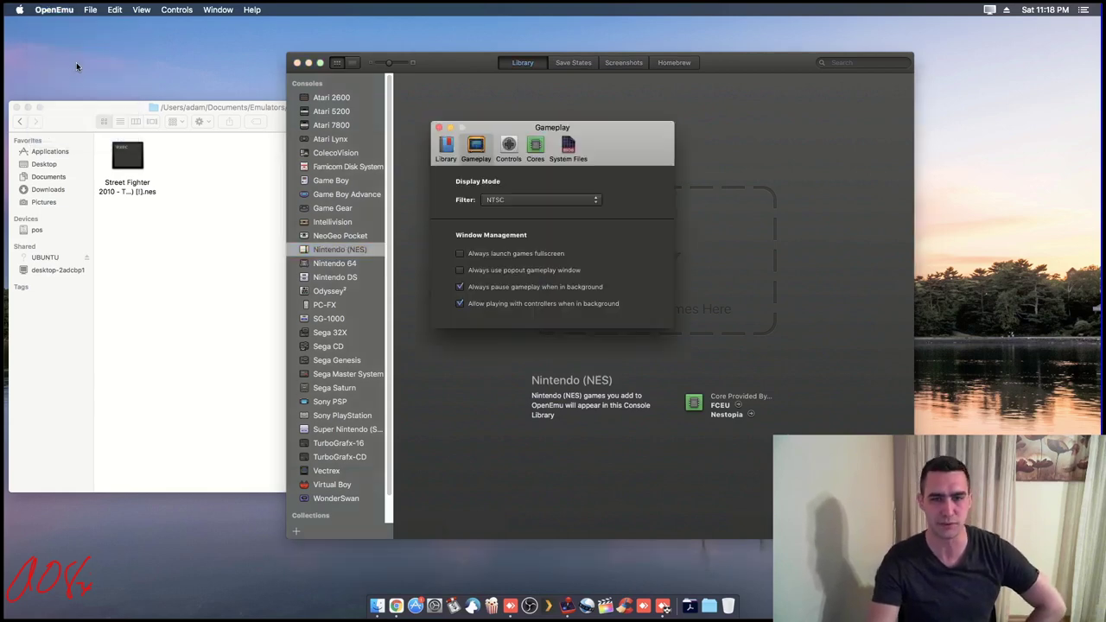
pyautogui.click(566, 199)
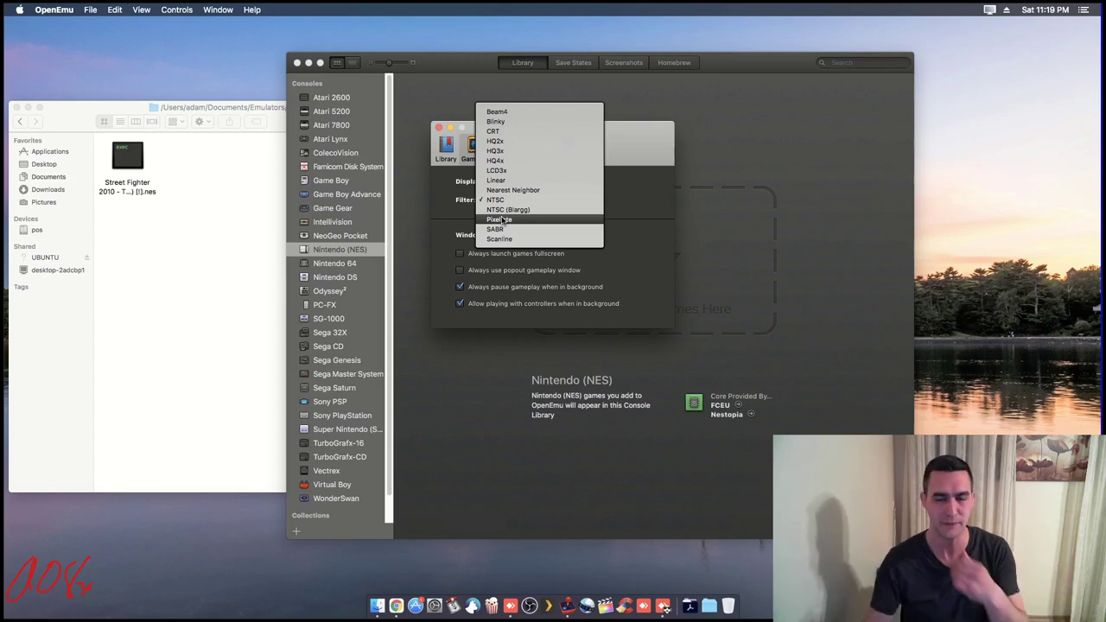
pyautogui.click(620, 145)
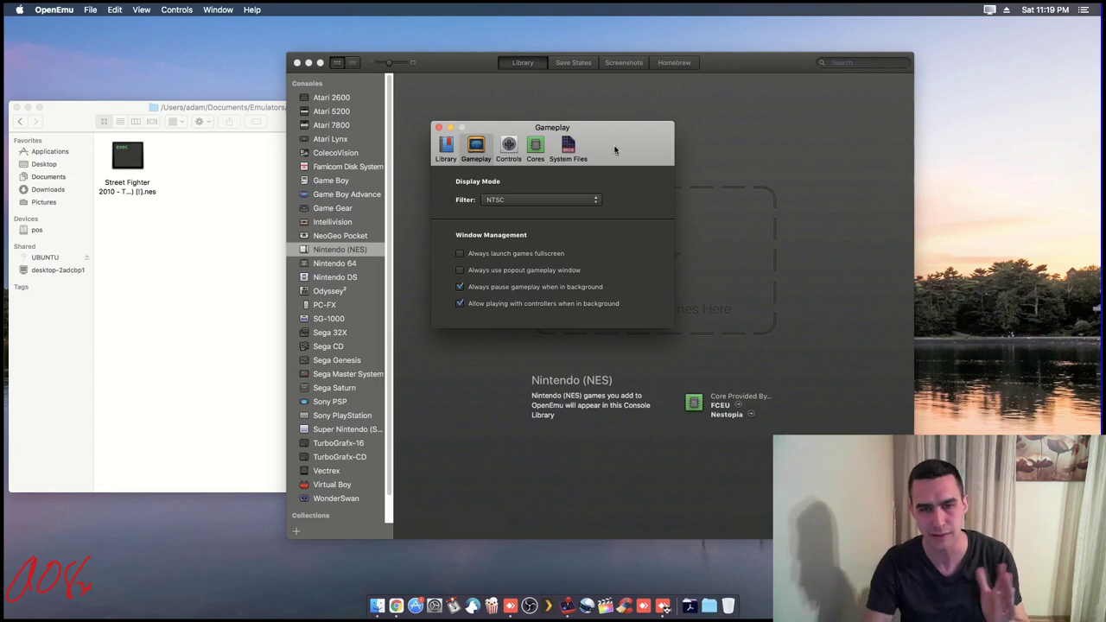
# Review the Library preferences, including the game library folder location, and the list of emulator cores.
pyautogui.click(446, 147)
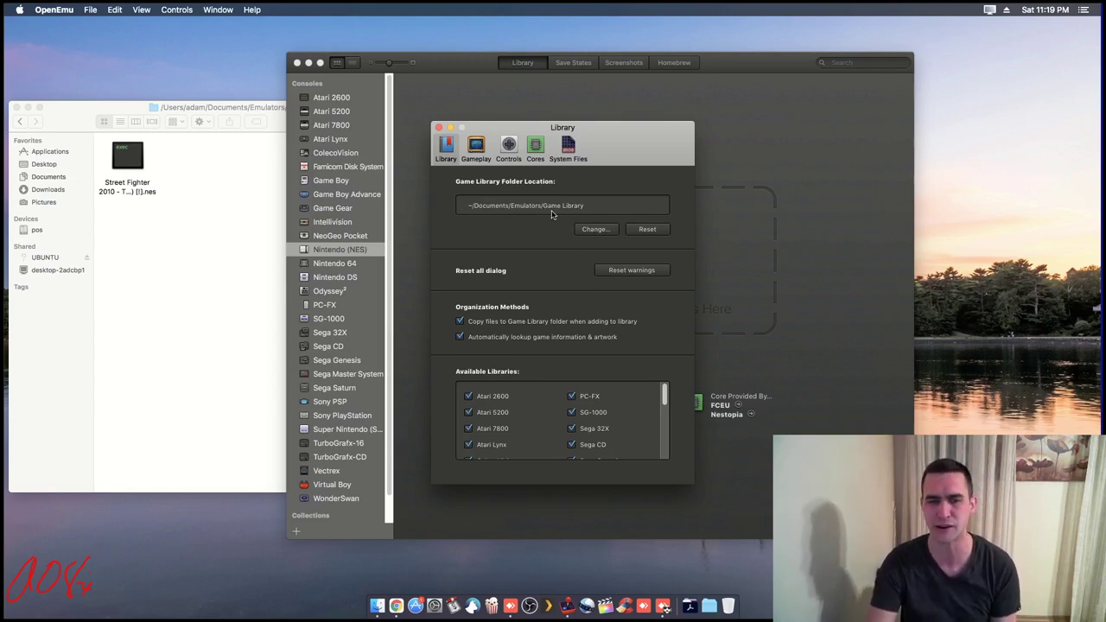
pyautogui.moveTo(664, 393); pyautogui.dragTo(654, 357)
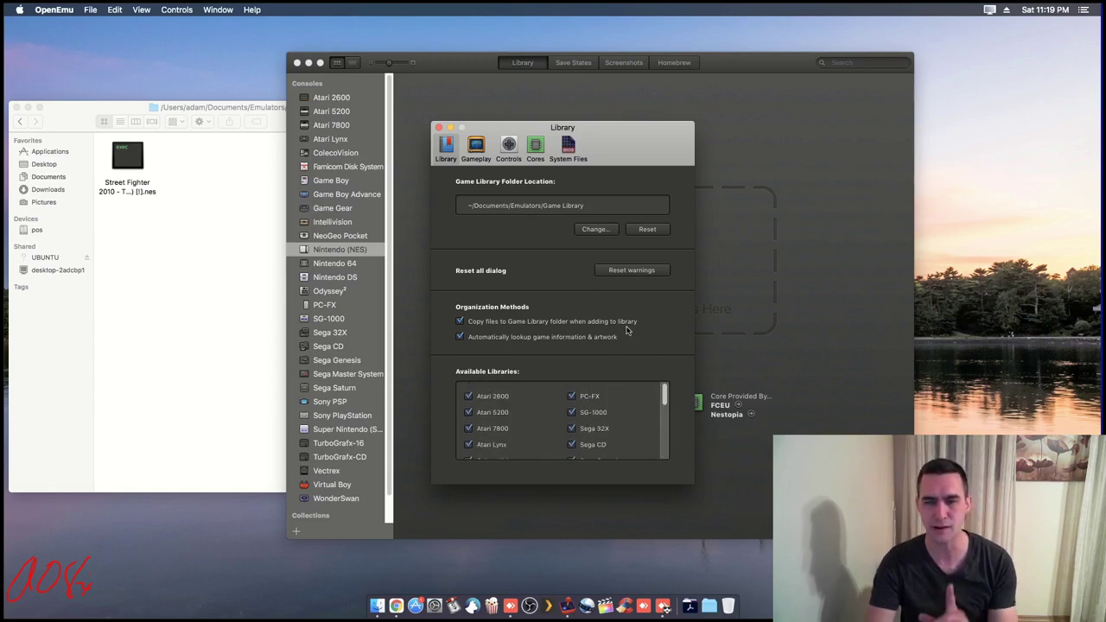
pyautogui.click(536, 146)
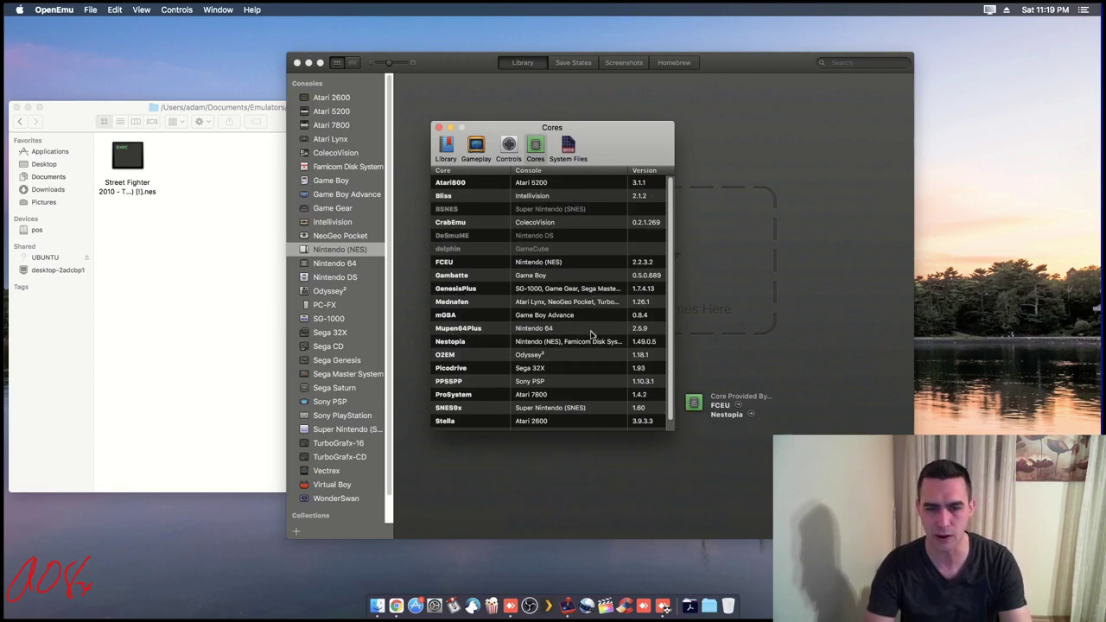
pyautogui.scroll(-1, 588, 344)
pyautogui.scroll(-1, 589, 344)
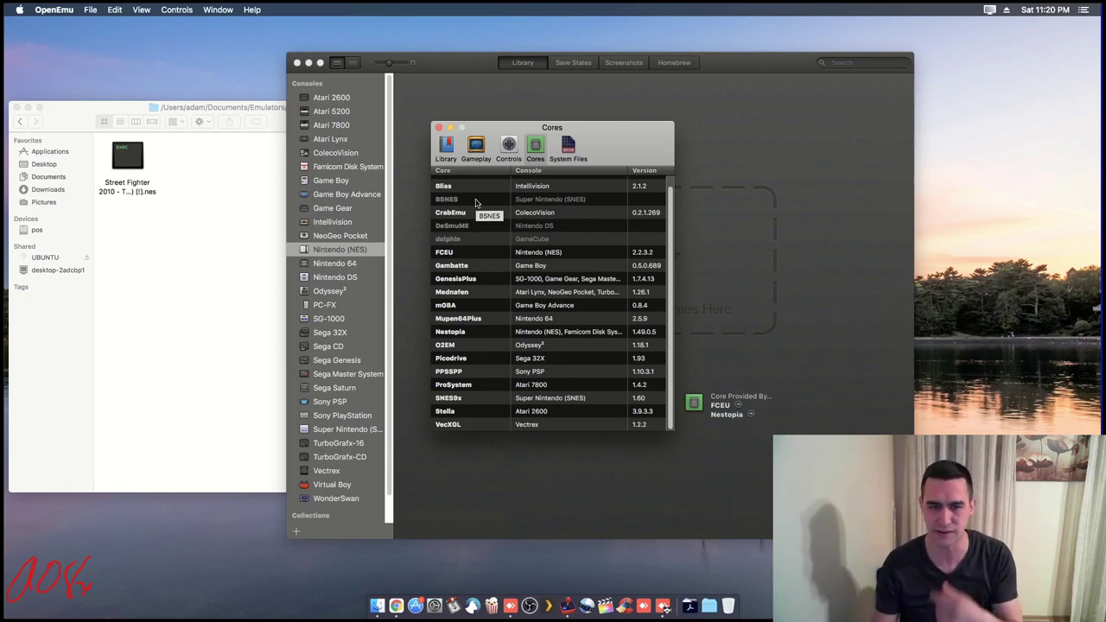
# Examine which BIOS files the System Files preferences list for each core, and return to the cores list.
pyautogui.click(567, 146)
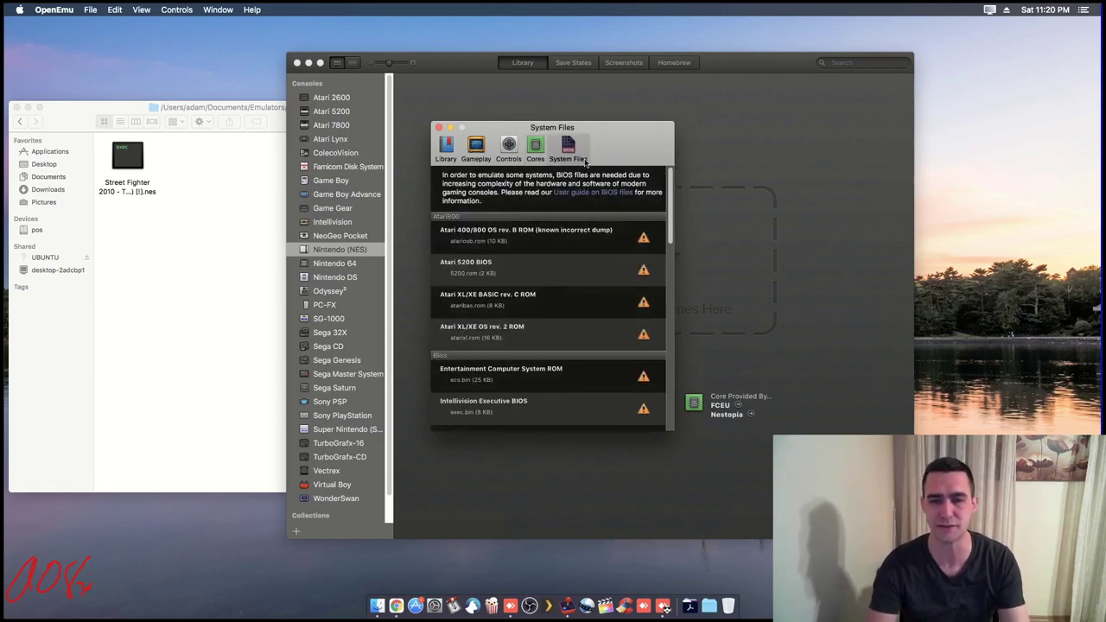
pyautogui.scroll(-5, 604, 279)
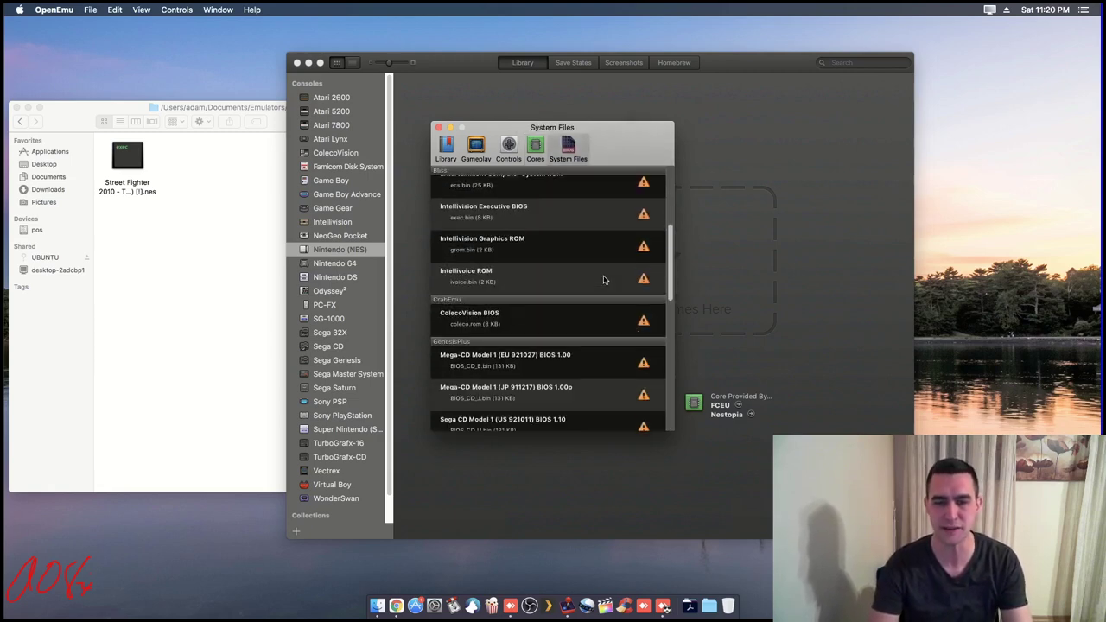
pyautogui.scroll(-4, 600, 277)
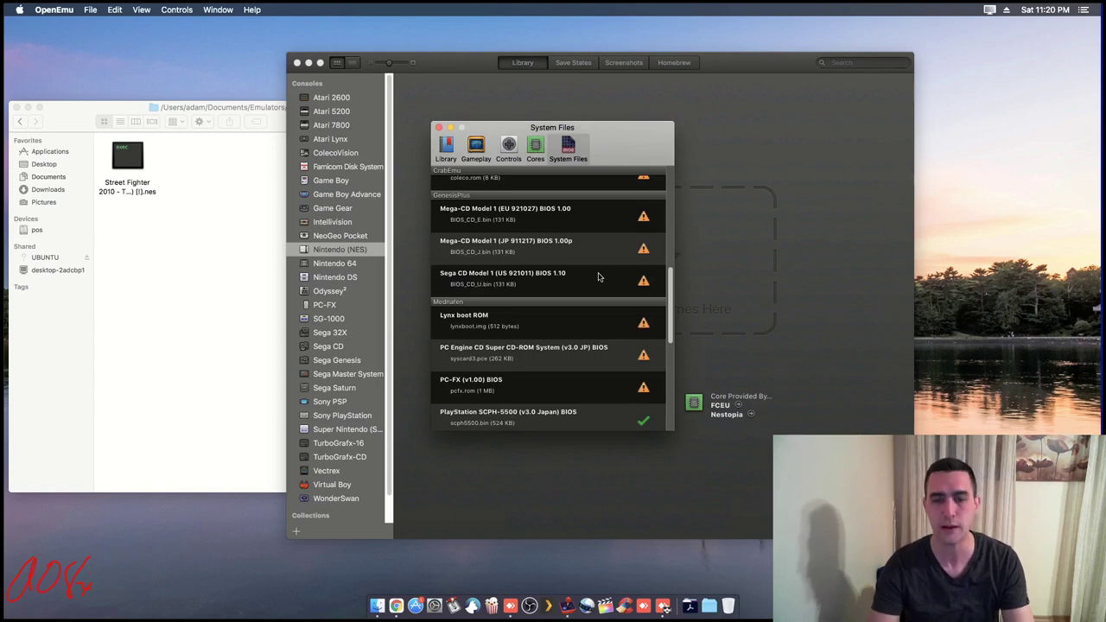
pyautogui.scroll(-3, 598, 277)
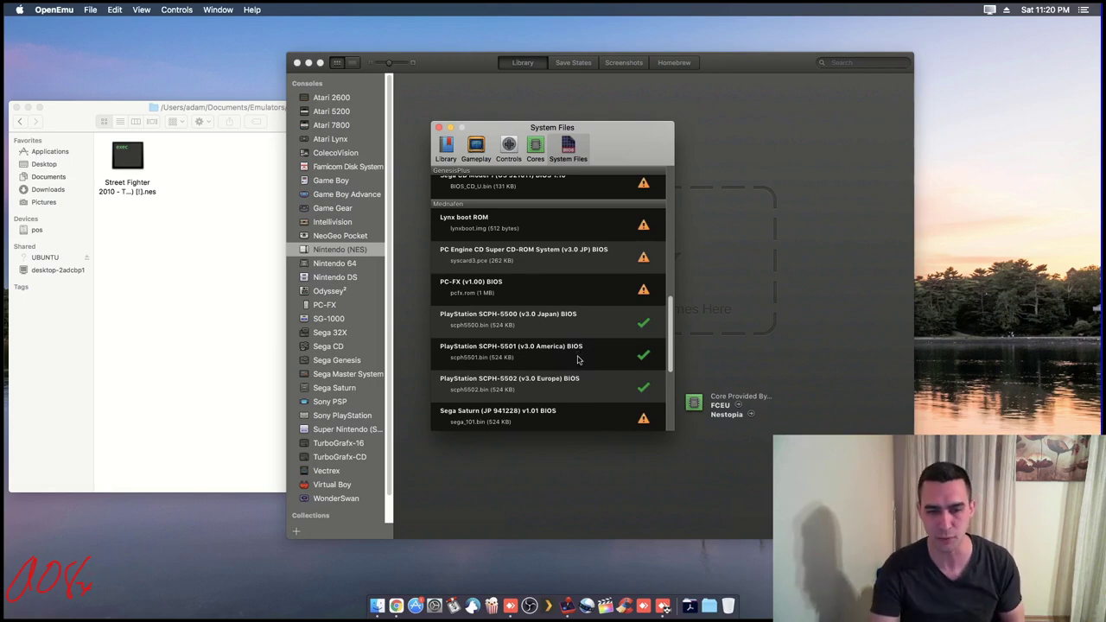
pyautogui.scroll(-5, 563, 374)
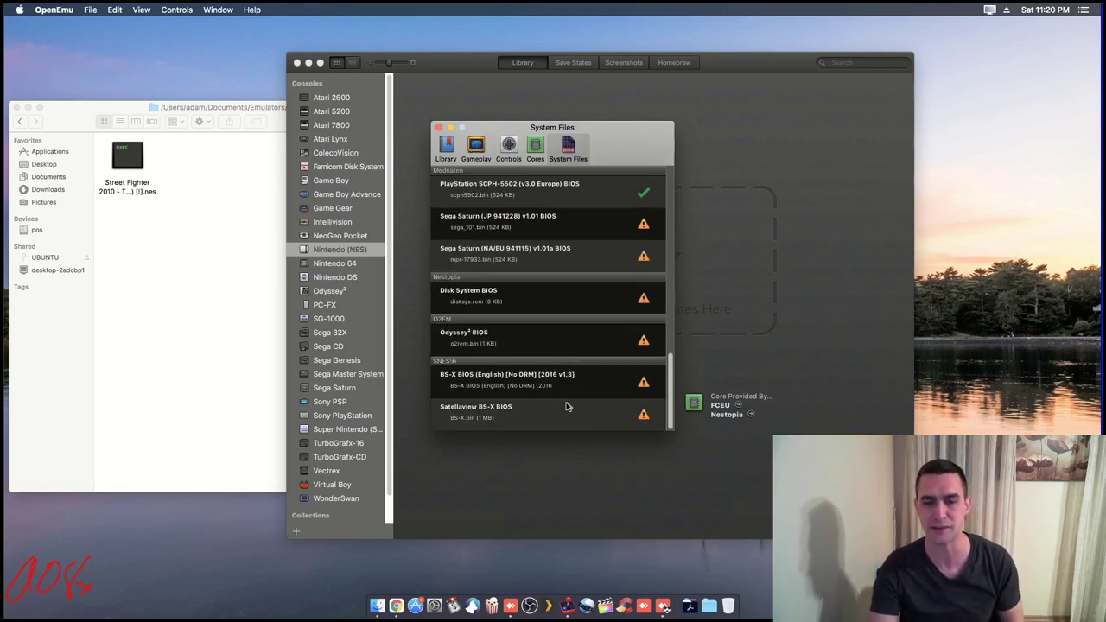
pyautogui.scroll(6, 567, 403)
pyautogui.scroll(8, 567, 403)
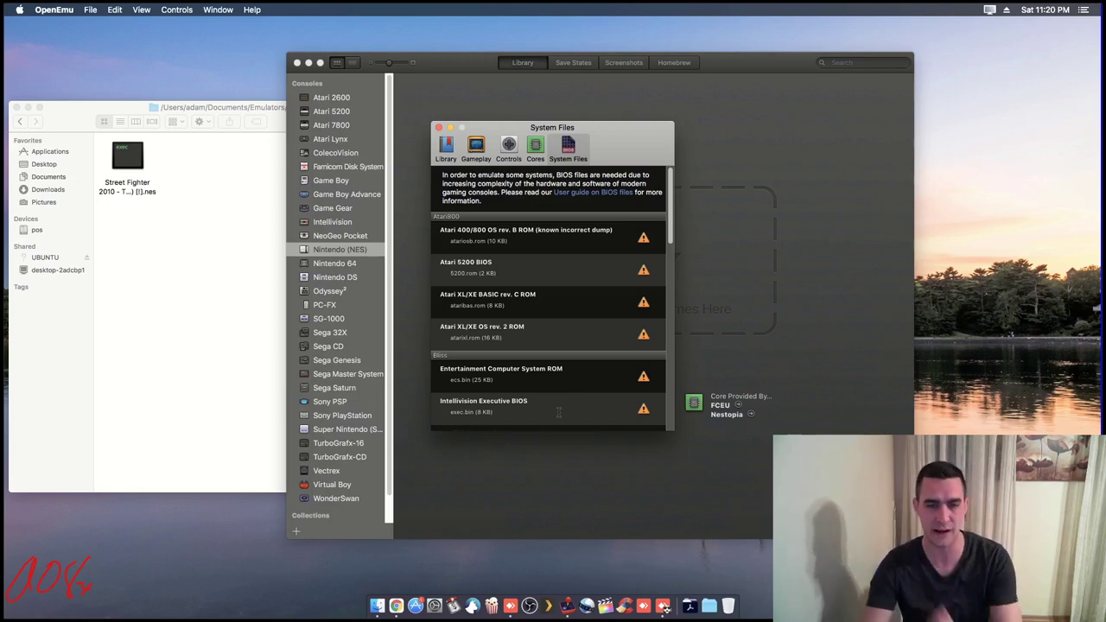
pyautogui.scroll(-15, 566, 369)
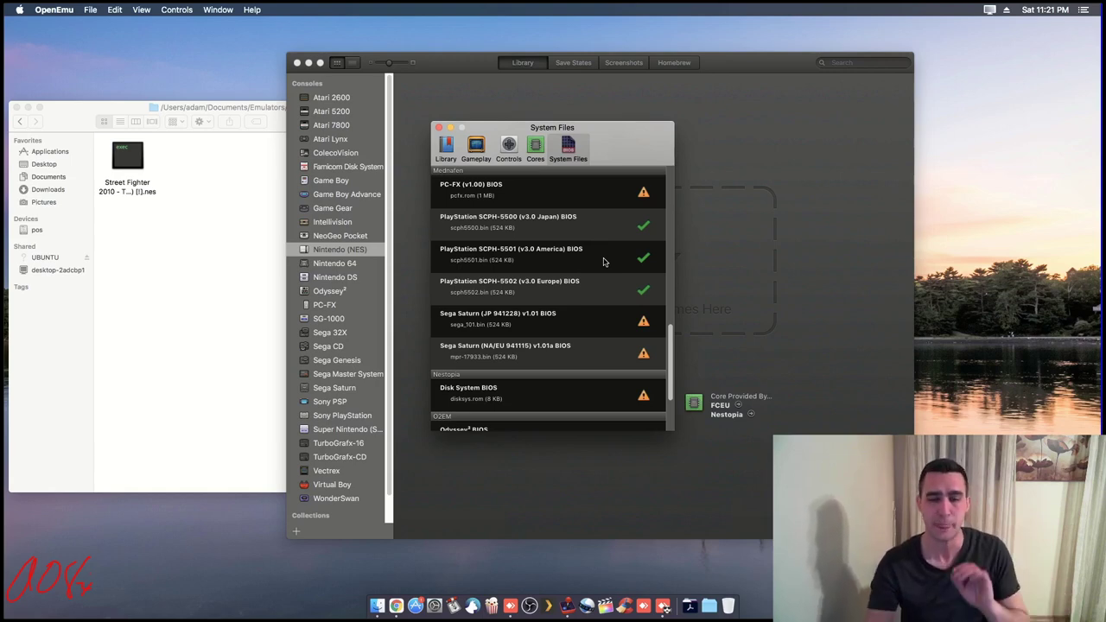
pyautogui.scroll(15, 584, 310)
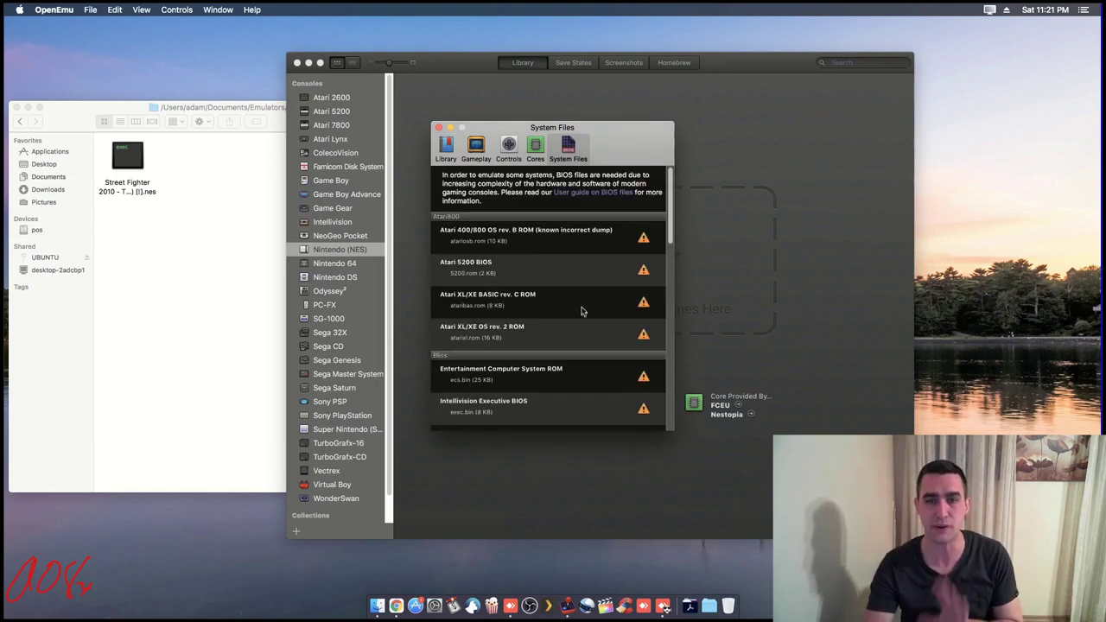
pyautogui.click(535, 147)
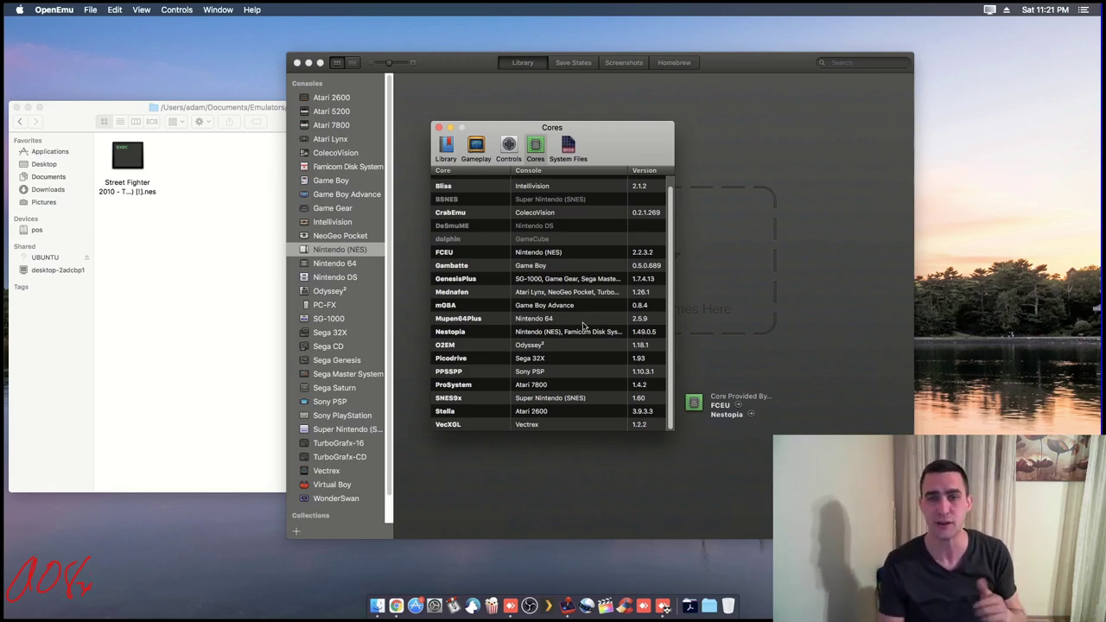
# Check the Mednafen BIOS files in the System Files preferences, and open the Controls preferences with their window moved clear.
pyautogui.click(578, 154)
pyautogui.scroll(-10, 610, 271)
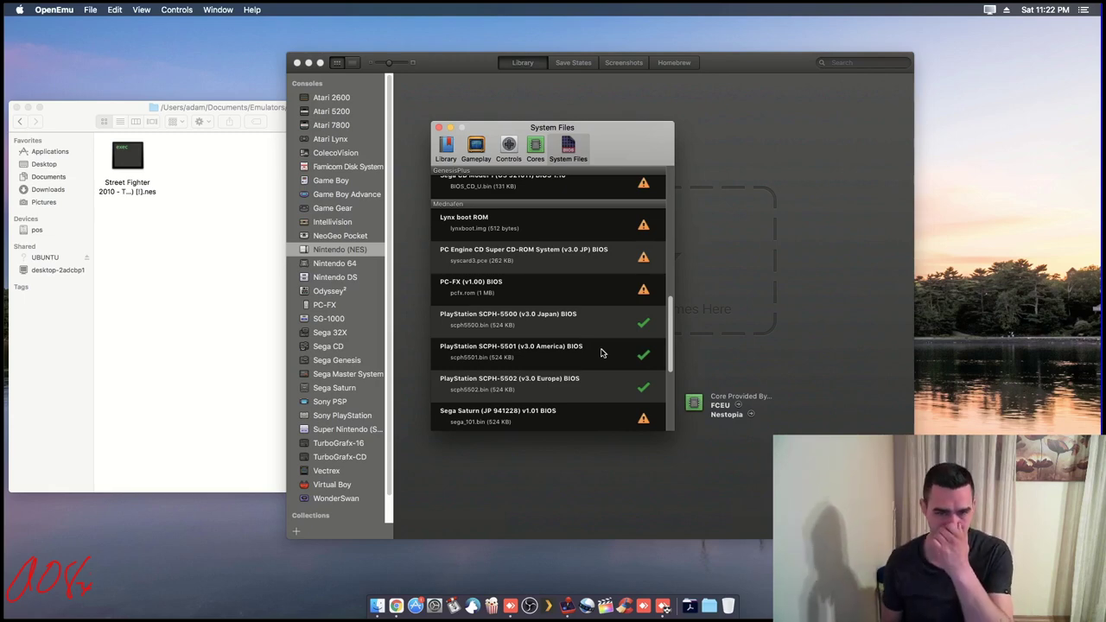
pyautogui.click(510, 149)
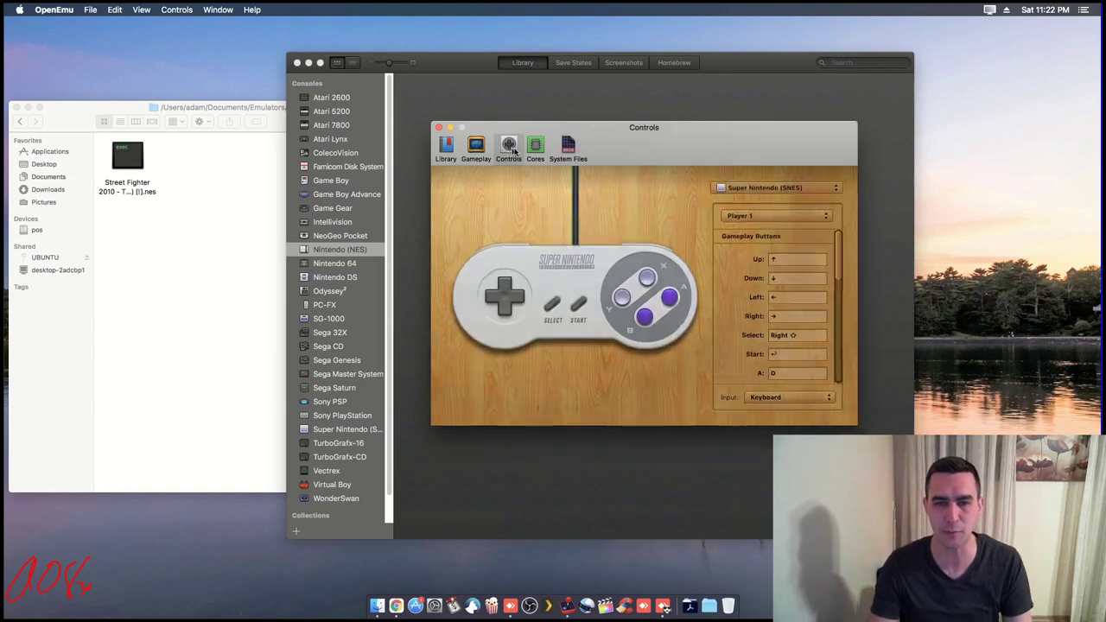
pyautogui.moveTo(628, 137); pyautogui.dragTo(570, 122)
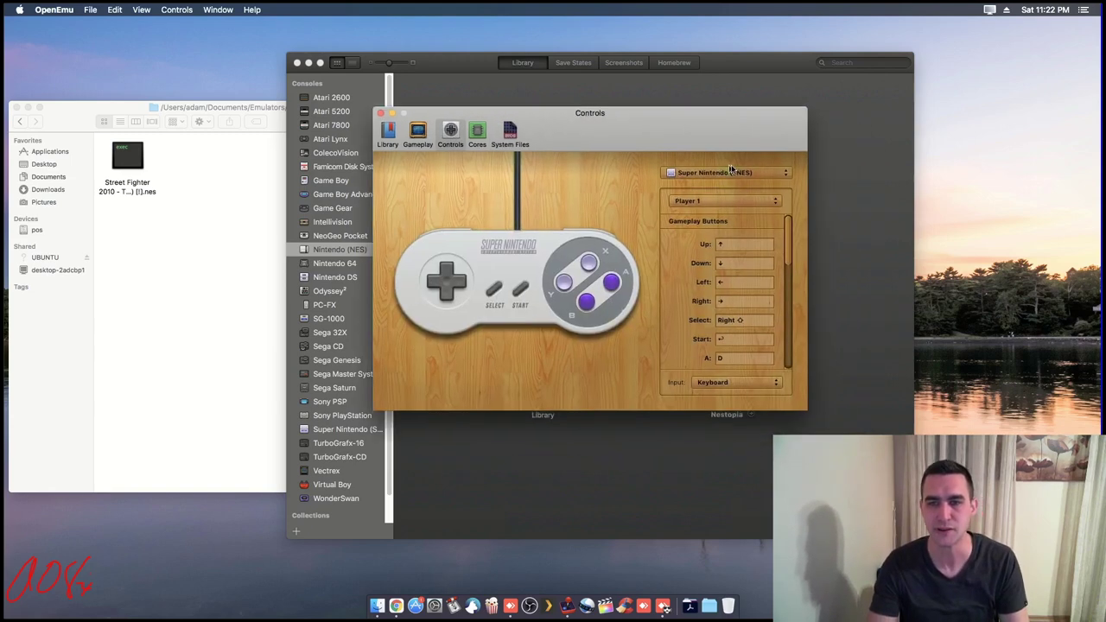
# Show the Nintendo (NES) controller mapping and review Player 1's gameplay buttons and special keys.
pyautogui.click(735, 175)
pyautogui.click(734, 169)
pyautogui.click(734, 170)
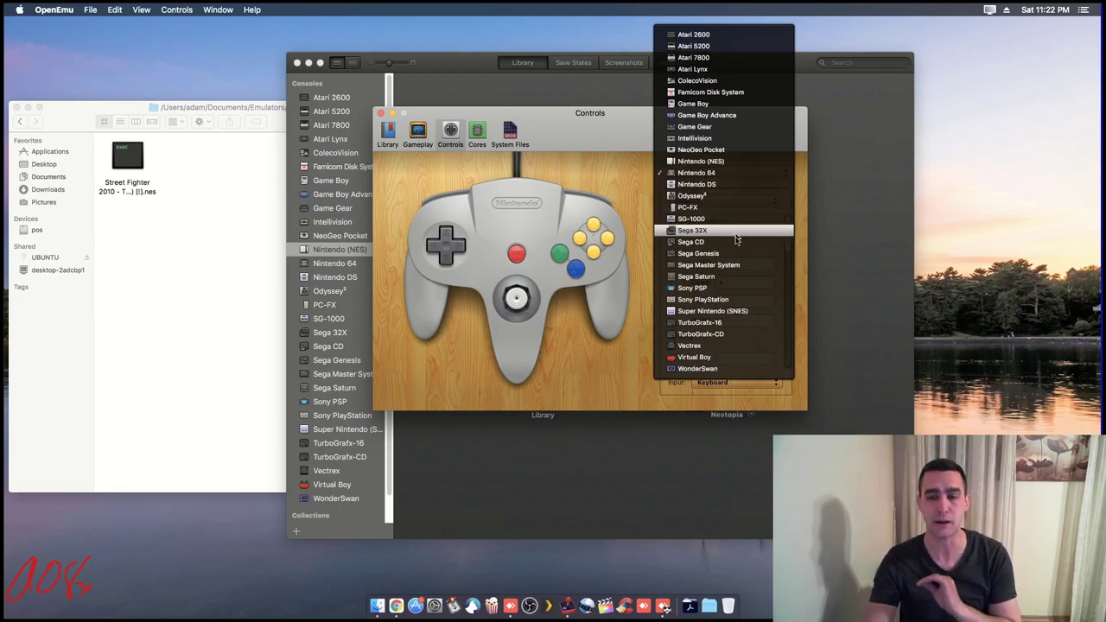
pyautogui.click(702, 161)
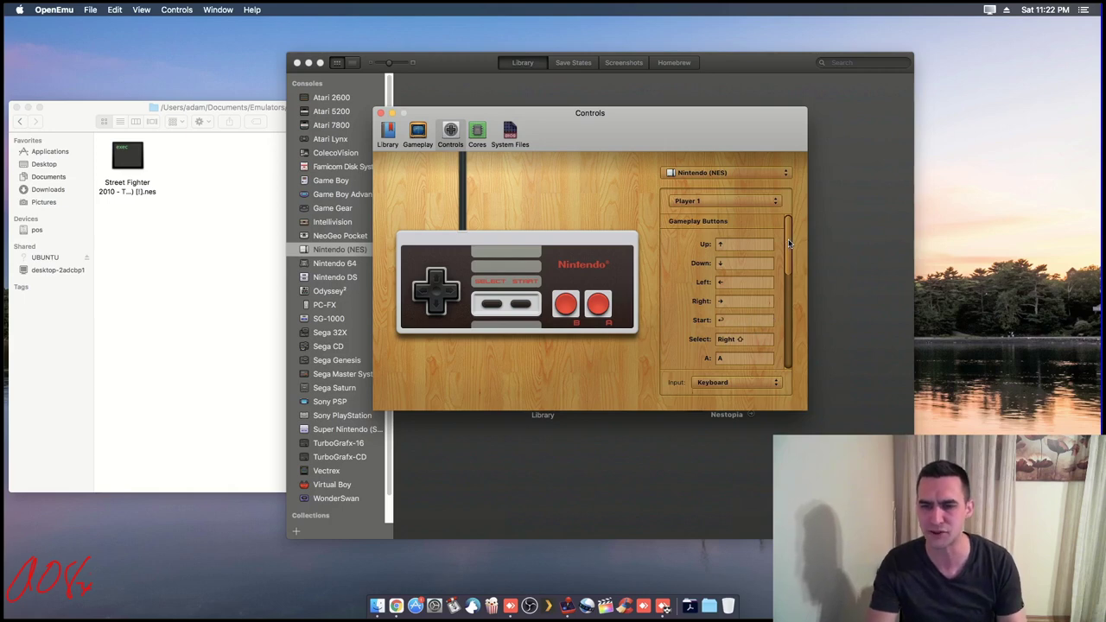
pyautogui.scroll(-3, 789, 243)
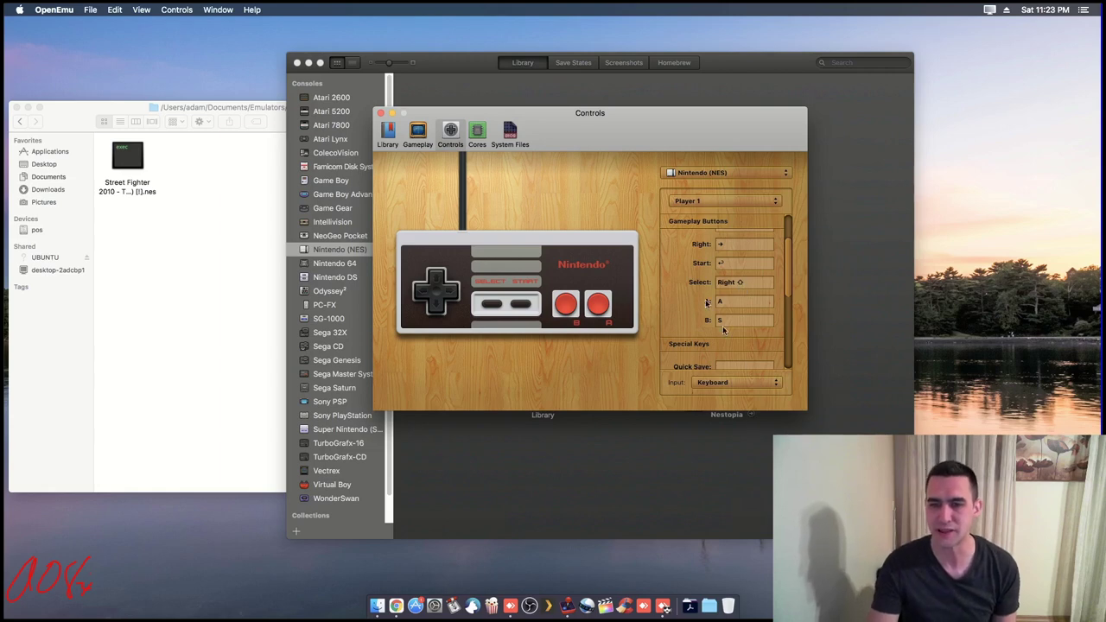
pyautogui.scroll(-5, 733, 332)
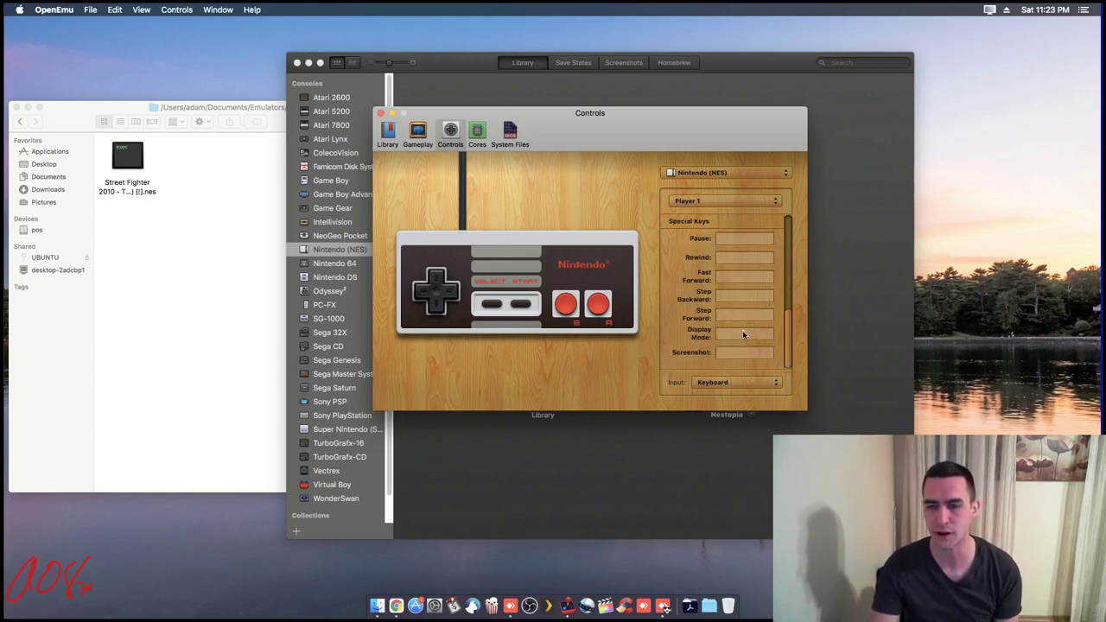
pyautogui.scroll(5, 744, 333)
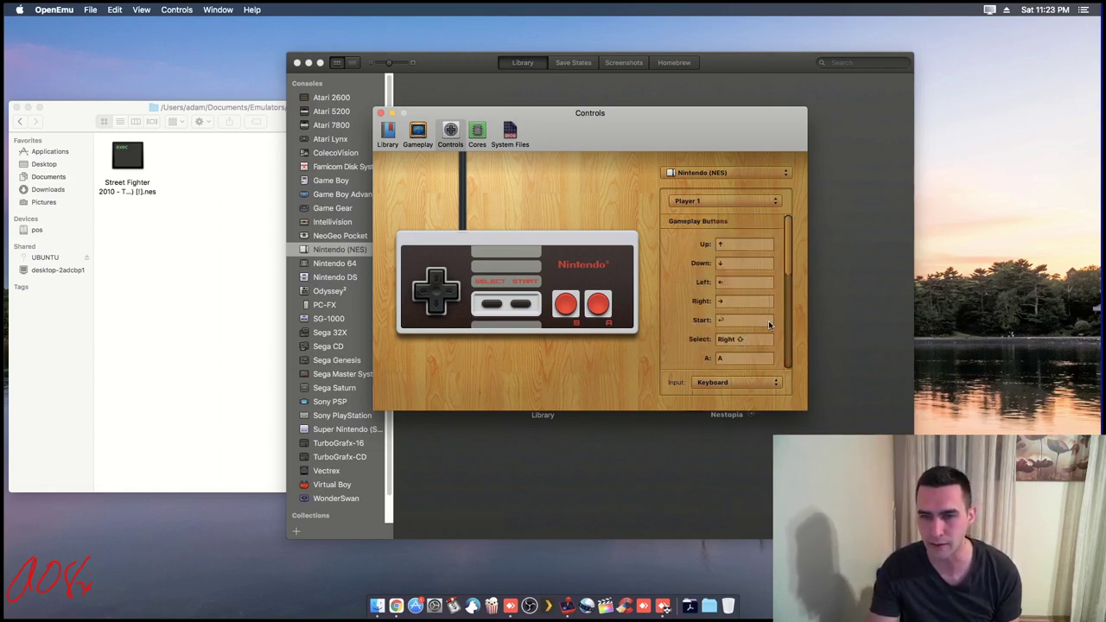
pyautogui.scroll(-5, 768, 322)
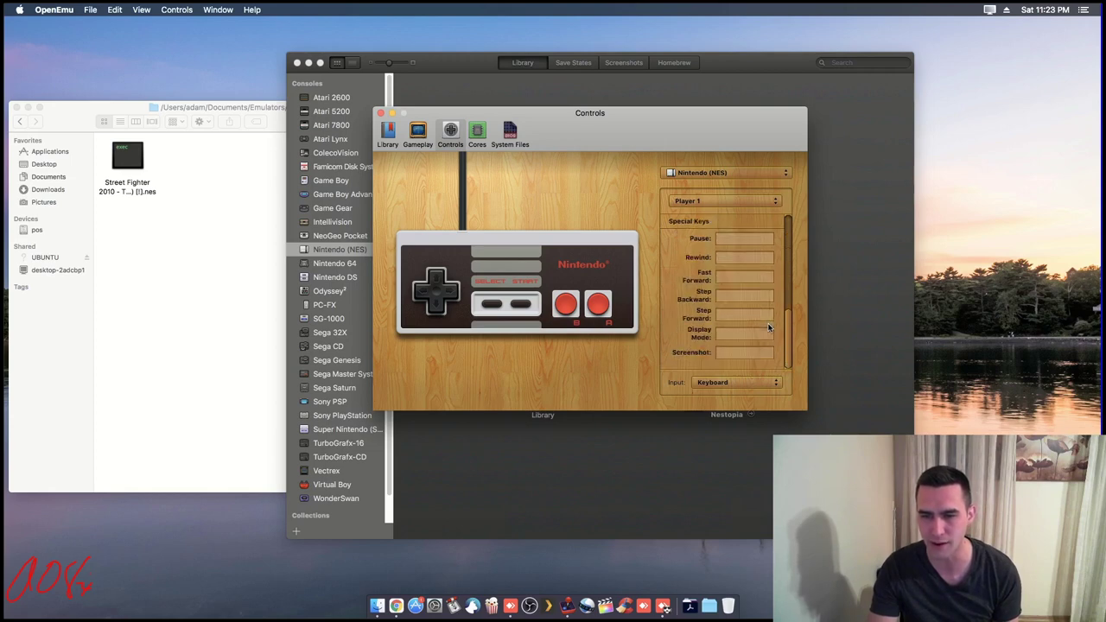
# Switch the controller mapping to Super Nintendo (SNES) and clear the key assigned to Player 1's A button.
pyautogui.click(720, 173)
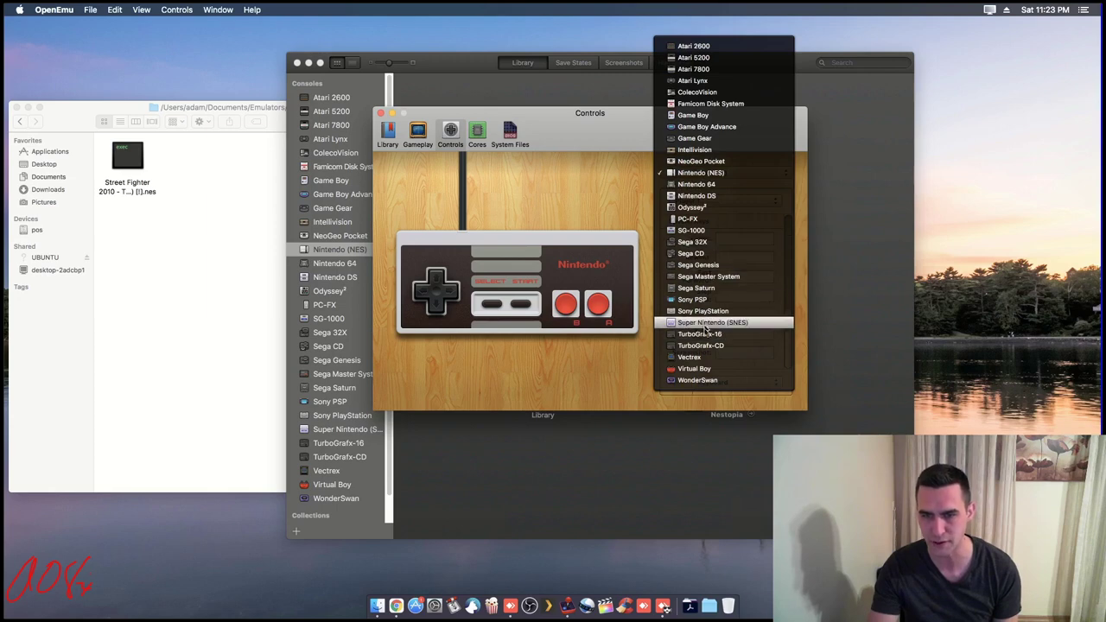
pyautogui.click(707, 325)
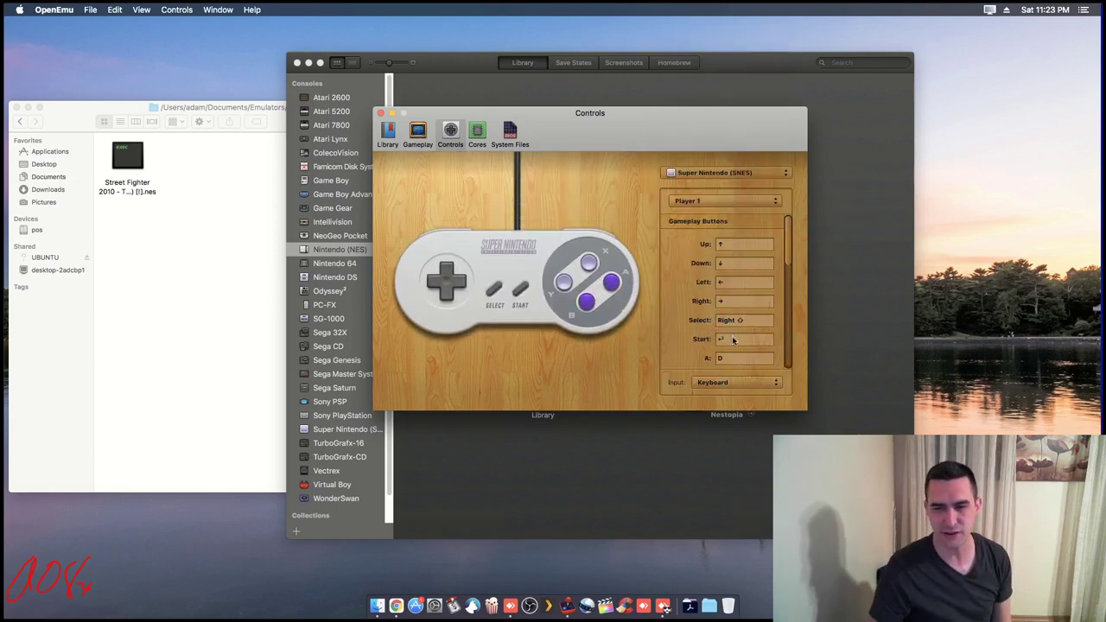
pyautogui.scroll(-5, 733, 339)
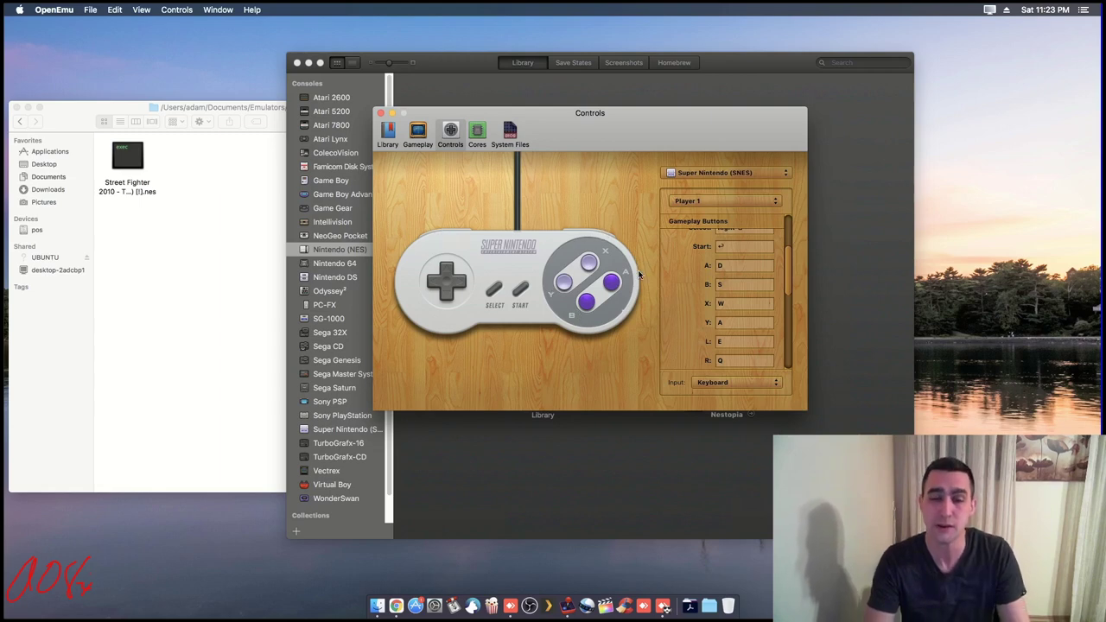
pyautogui.click(740, 267)
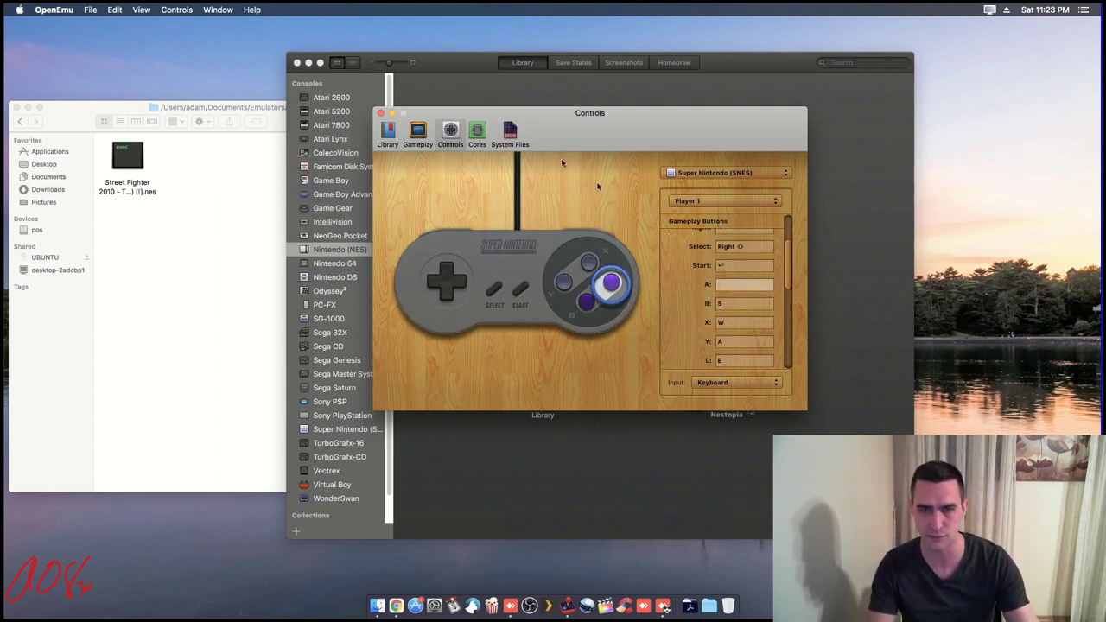
pyautogui.click(478, 134)
pyautogui.click(450, 134)
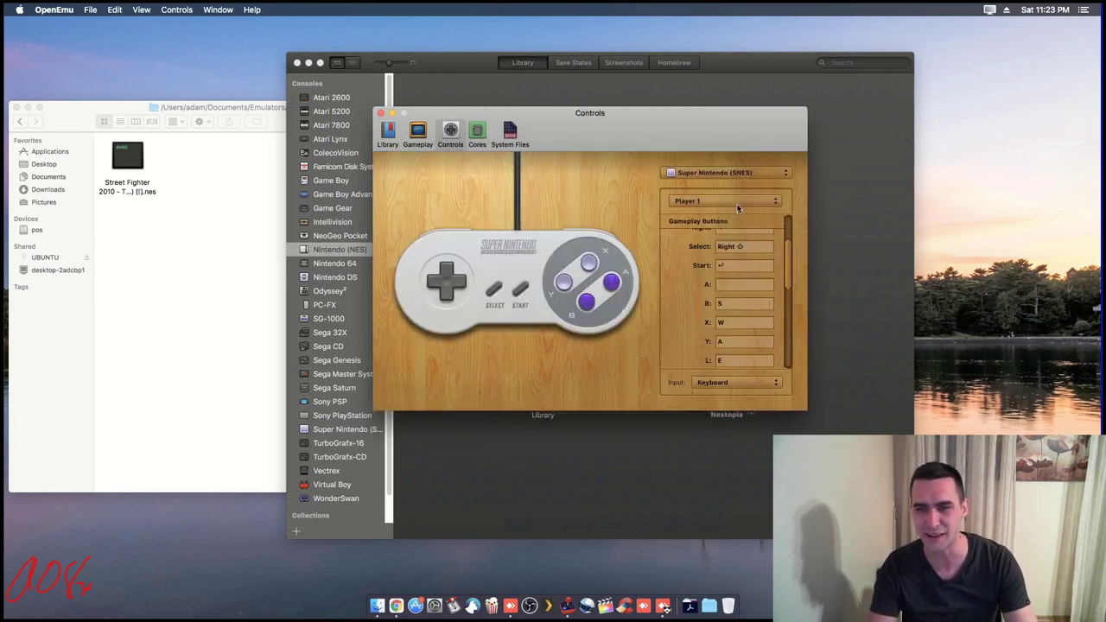
# View the Player 3 mapping, return to Player 1 and check its A button assignment, and close the preferences.
pyautogui.click(739, 201)
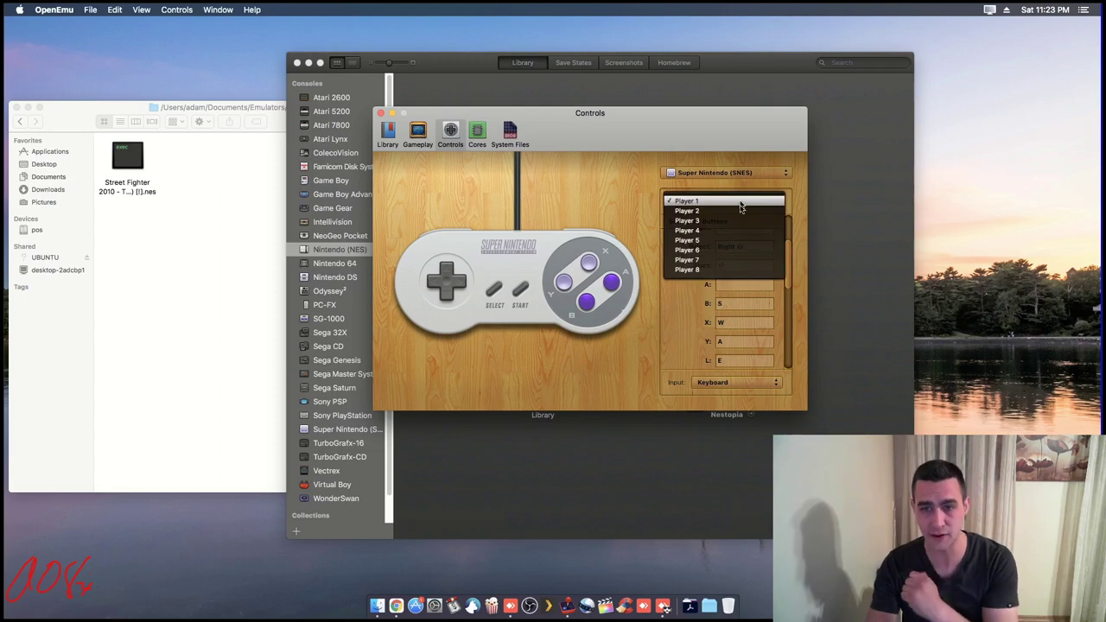
pyautogui.click(737, 221)
pyautogui.click(743, 202)
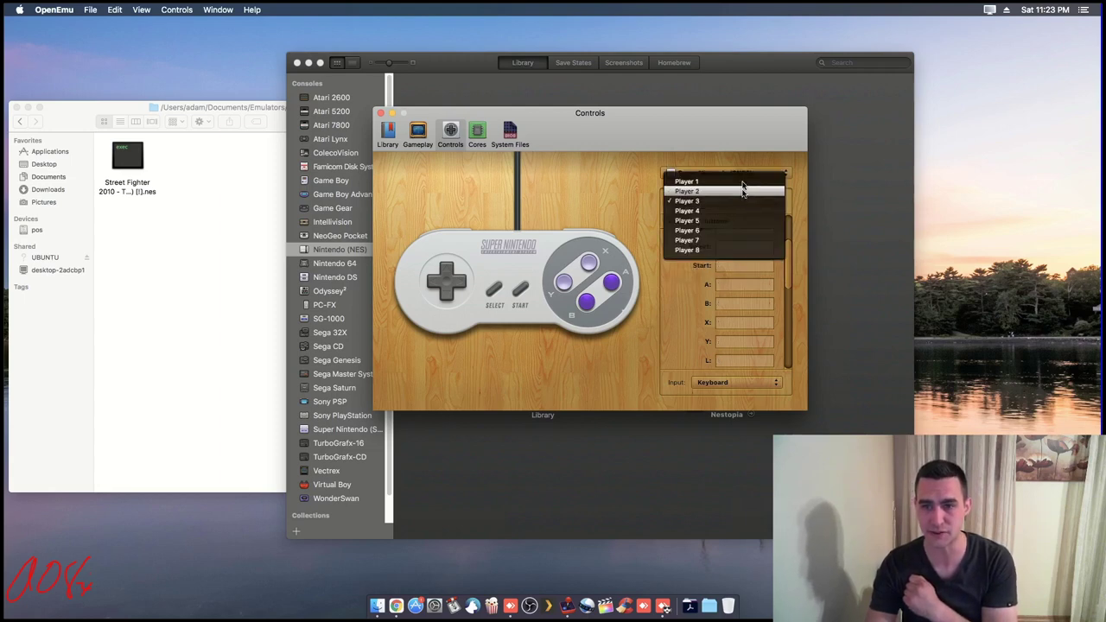
pyautogui.click(743, 180)
pyautogui.click(735, 285)
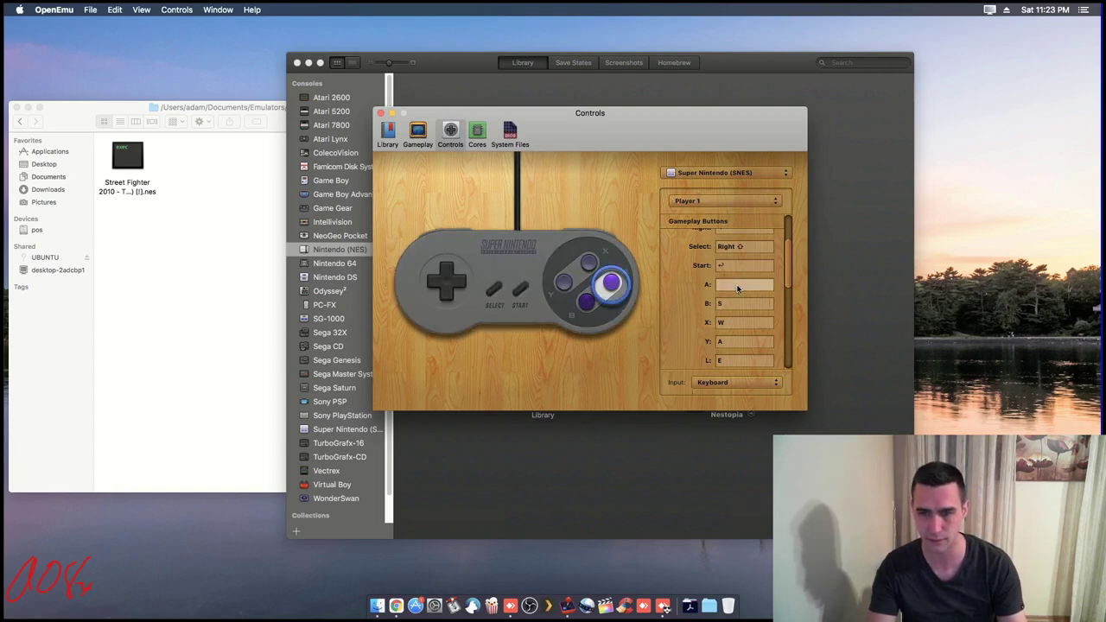
pyautogui.click(700, 292)
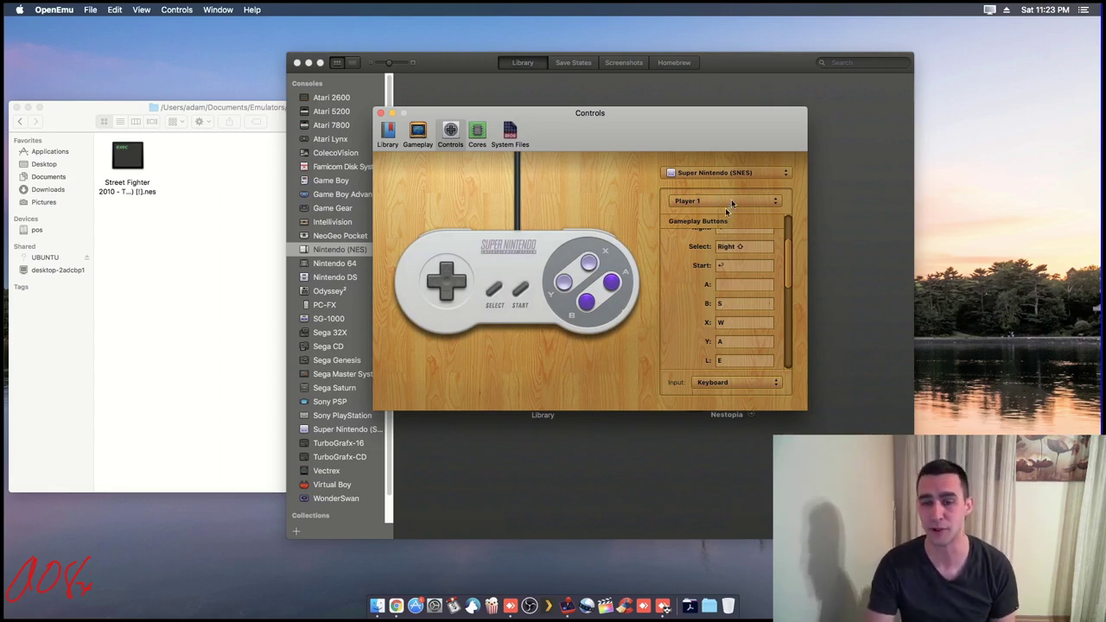
pyautogui.click(381, 113)
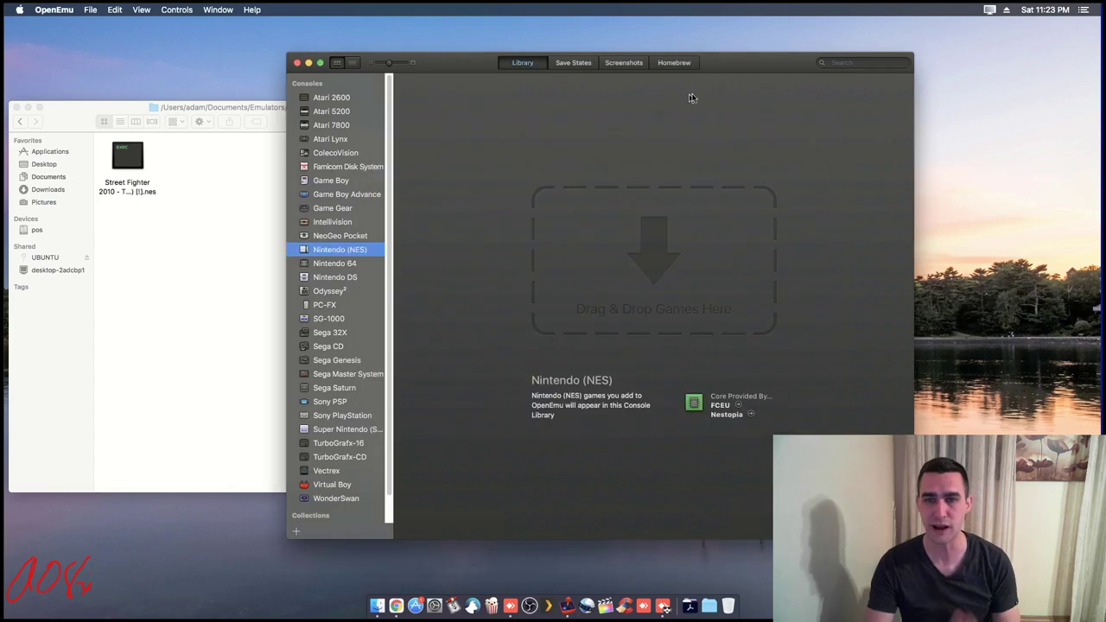
# Move the OpenEmu library beside the NES ROMS folder window and add the Street Fighter 2010 ROM to the Nintendo (NES) library.
pyautogui.moveTo(726, 70); pyautogui.dragTo(867, 69)
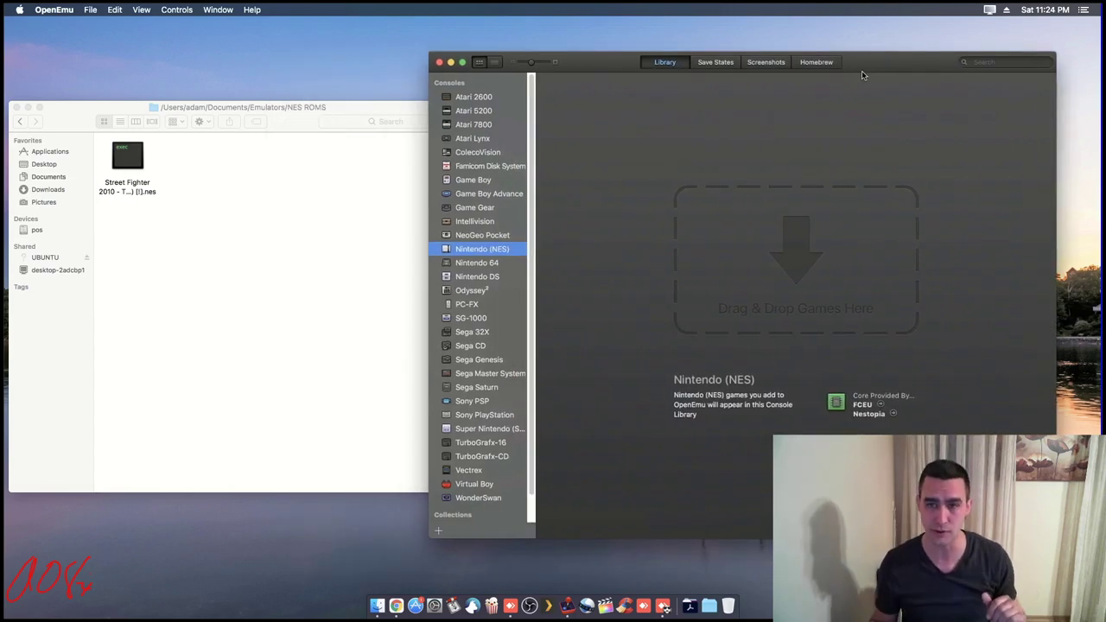
pyautogui.click(148, 192)
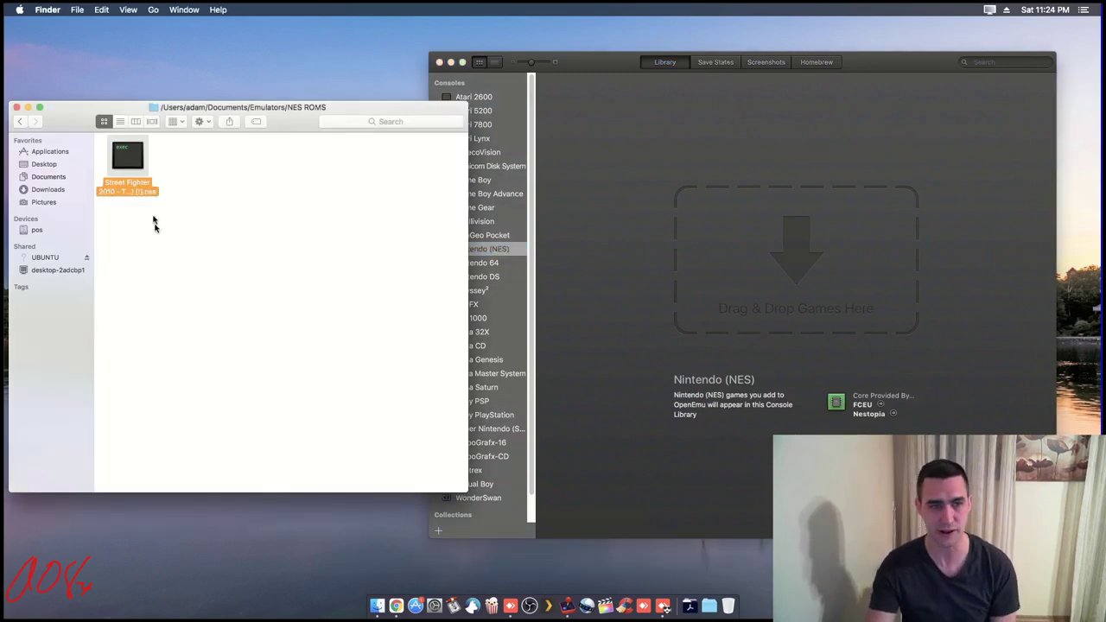
pyautogui.moveTo(136, 155); pyautogui.dragTo(766, 217)
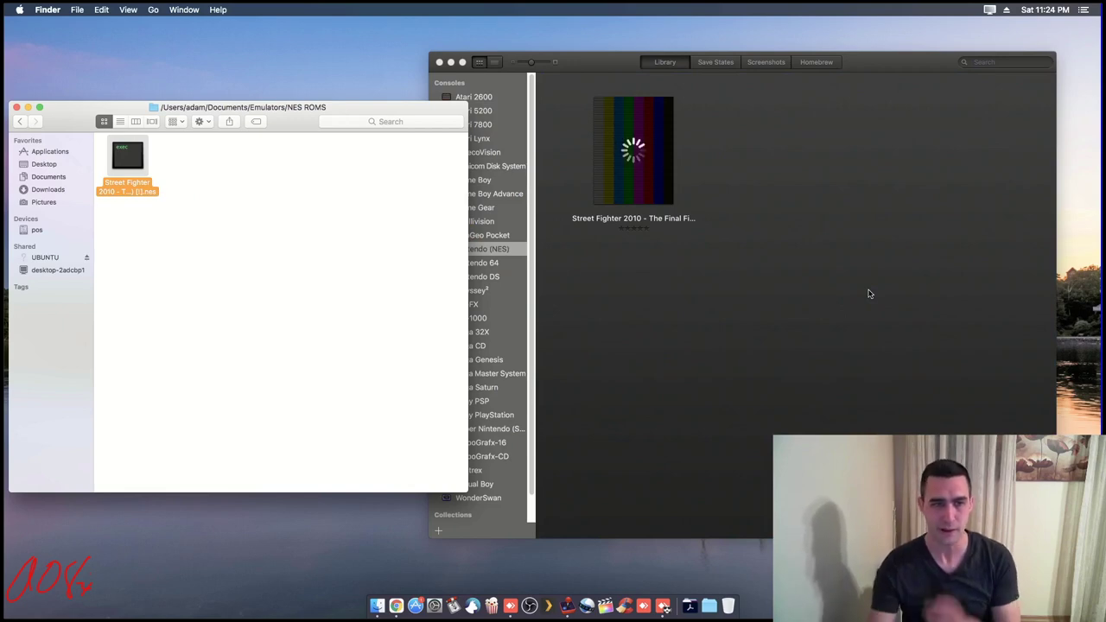
pyautogui.click(316, 154)
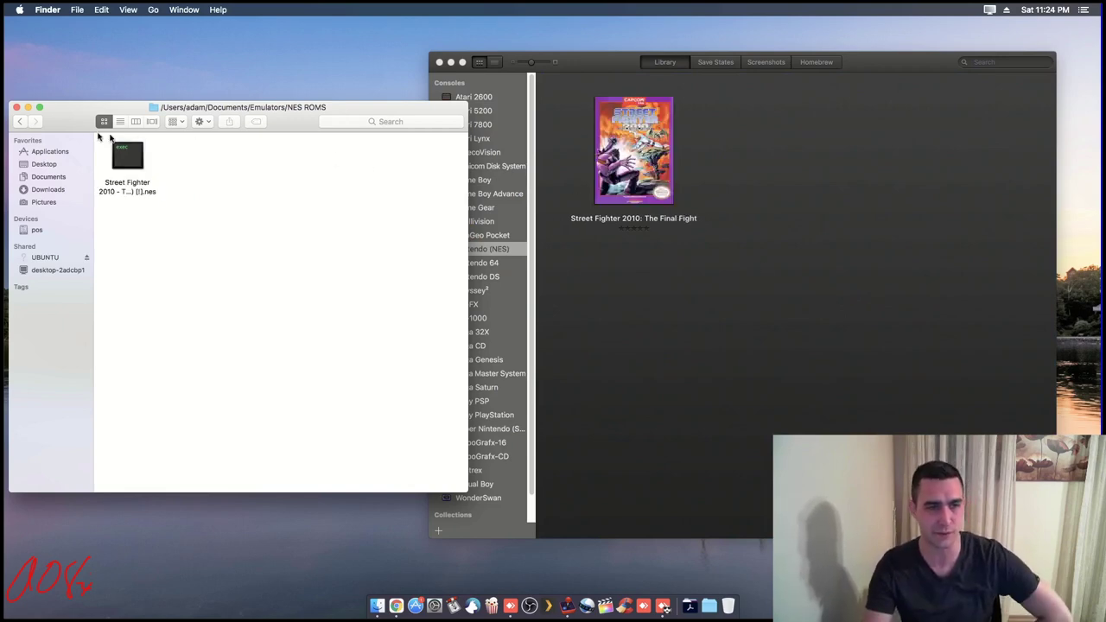
# Locate the imported ROM in the Nintendo (NES) folder inside the Game Library's roms folder.
pyautogui.click(23, 122)
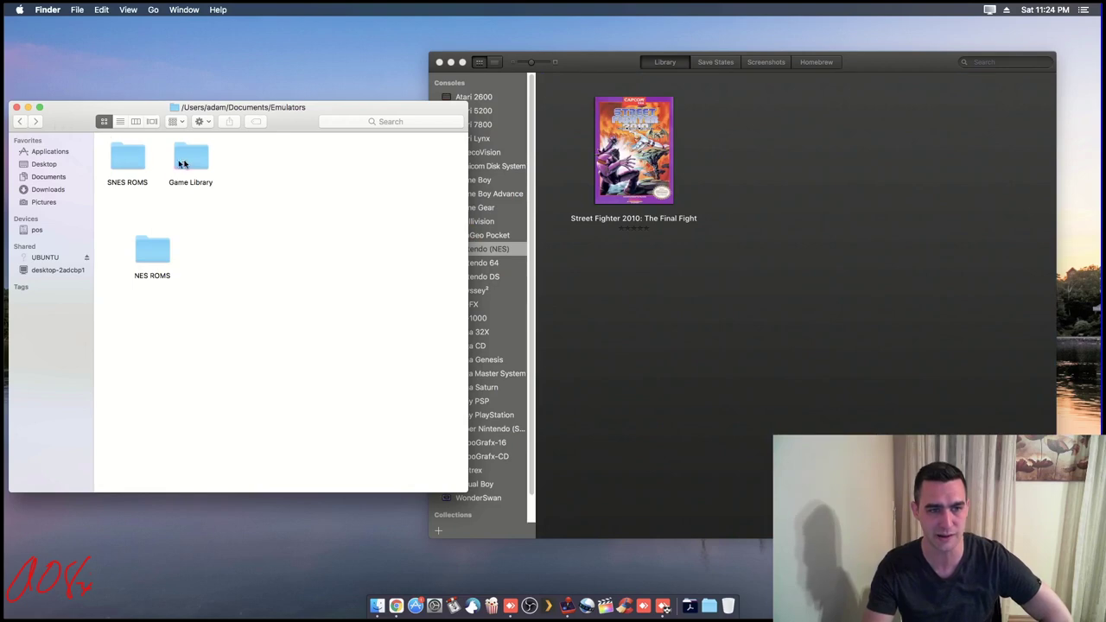
pyautogui.click(185, 164)
pyautogui.doubleClick(184, 164)
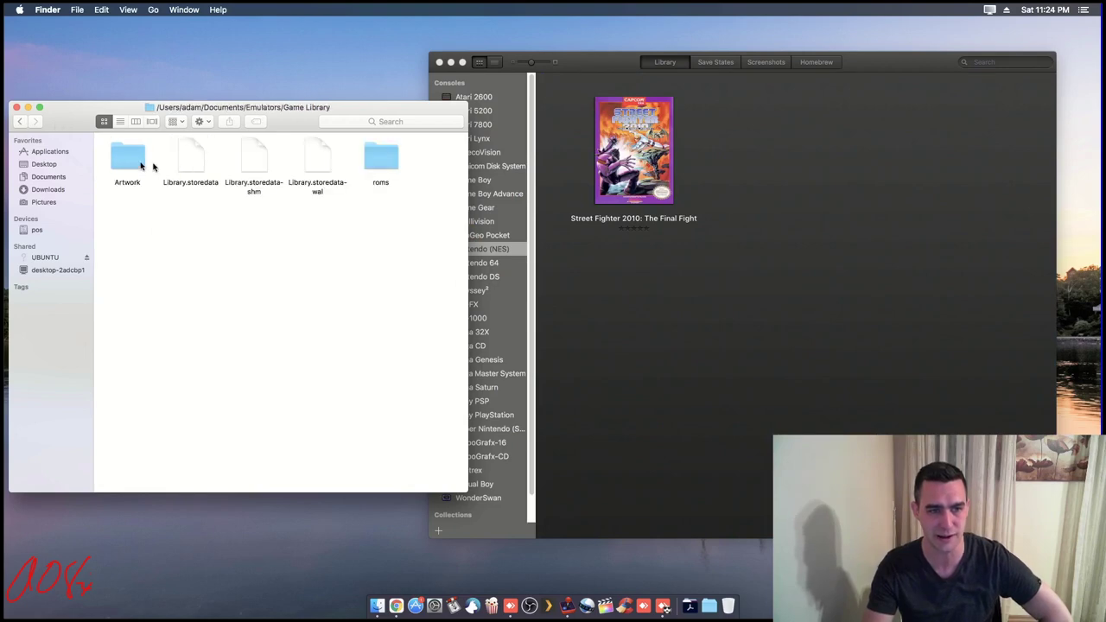
pyautogui.doubleClick(373, 157)
pyautogui.doubleClick(240, 151)
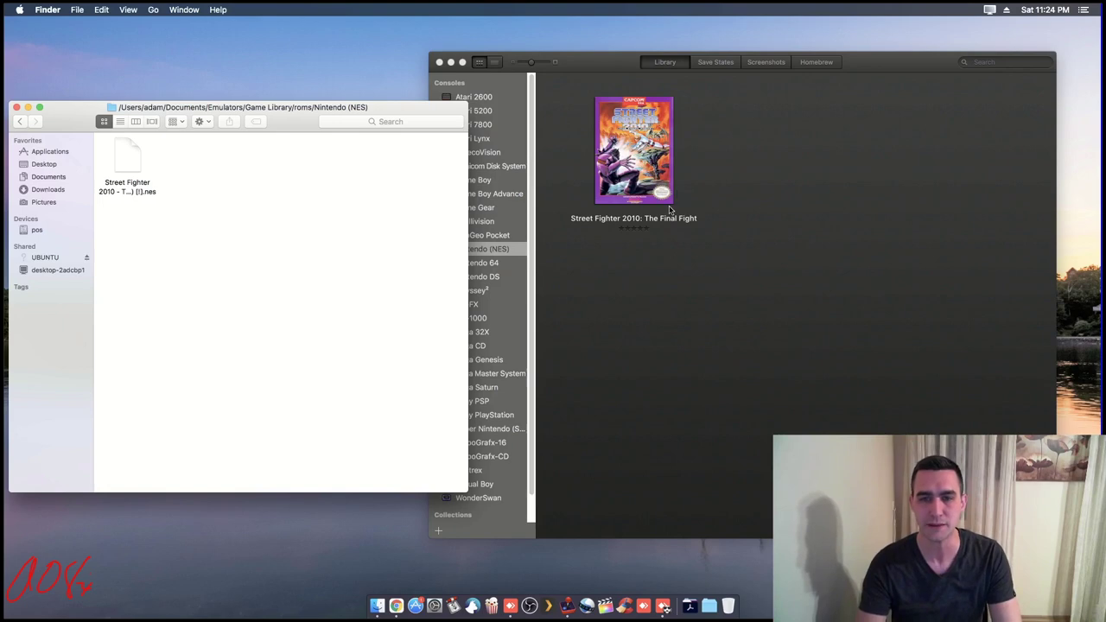
# Launch Street Fighter 2010: The Final Fight from the OpenEmu library and try out two other display filters on the running game.
pyautogui.click(664, 607)
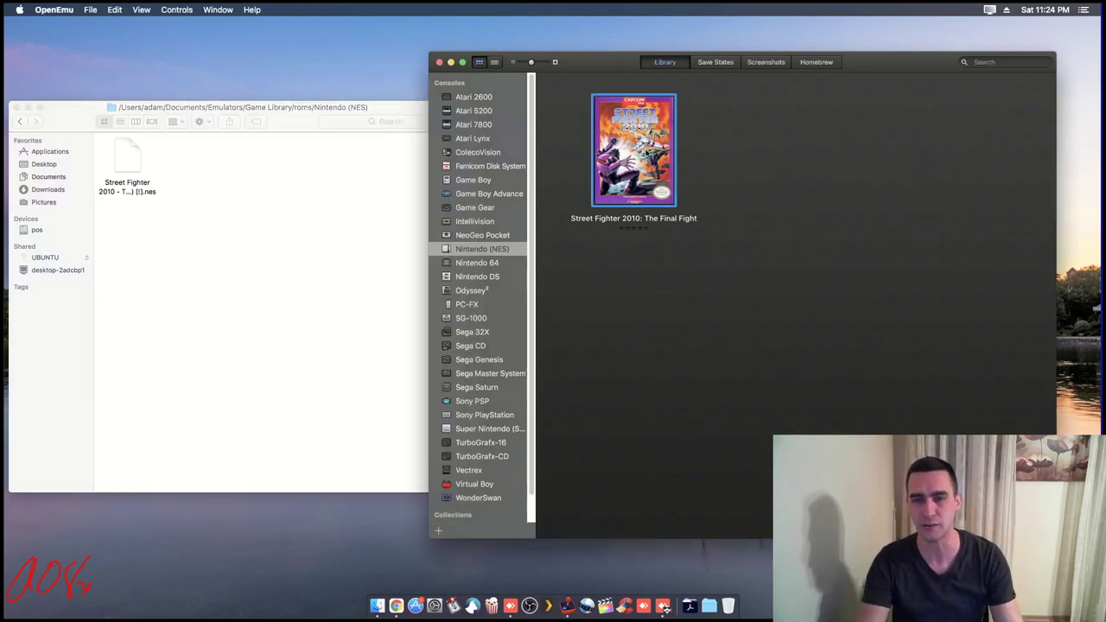
pyautogui.press('Return')
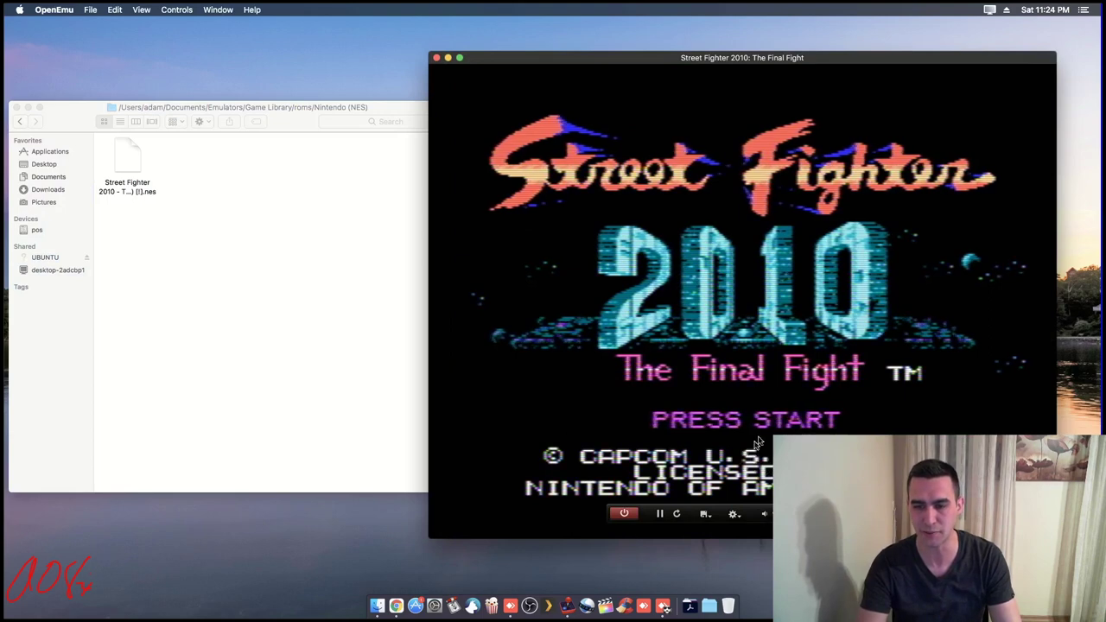
pyautogui.click(734, 515)
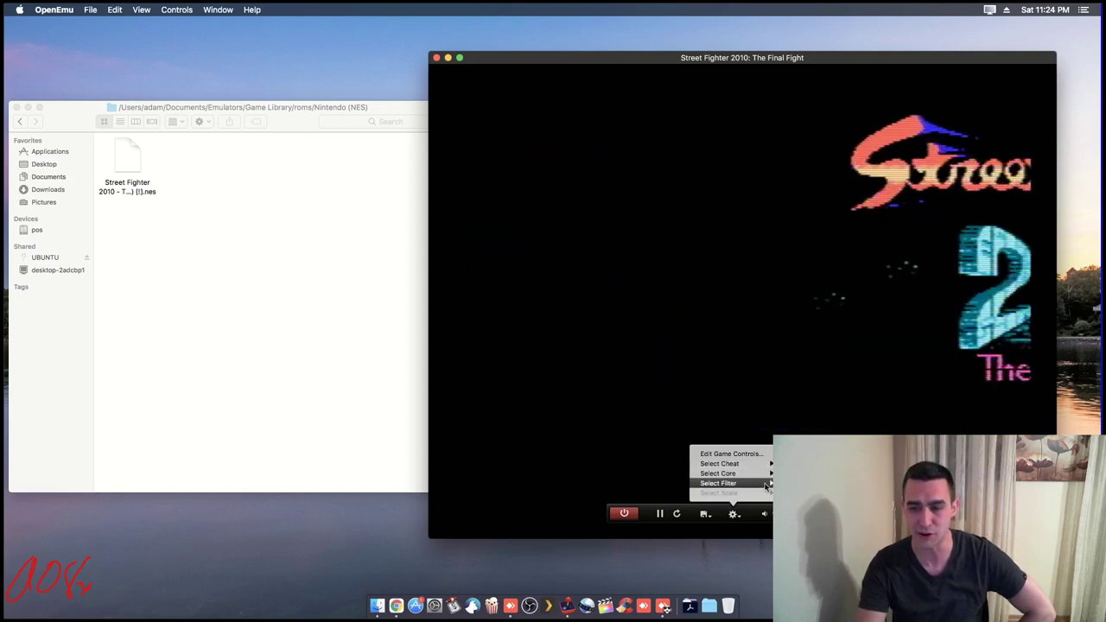
pyautogui.click(807, 275)
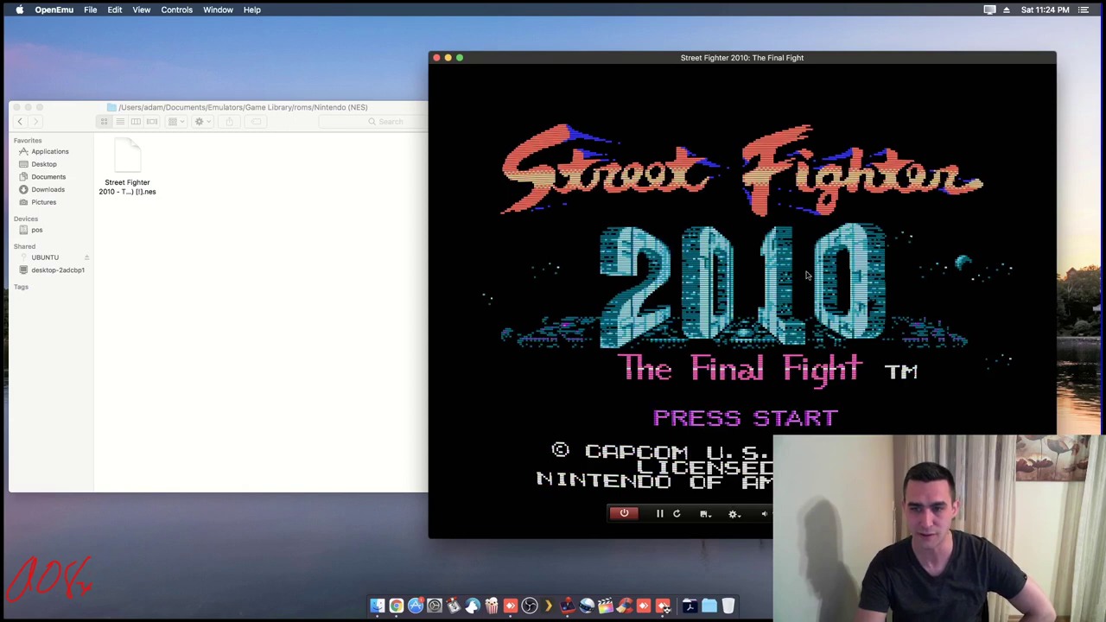
pyautogui.click(734, 516)
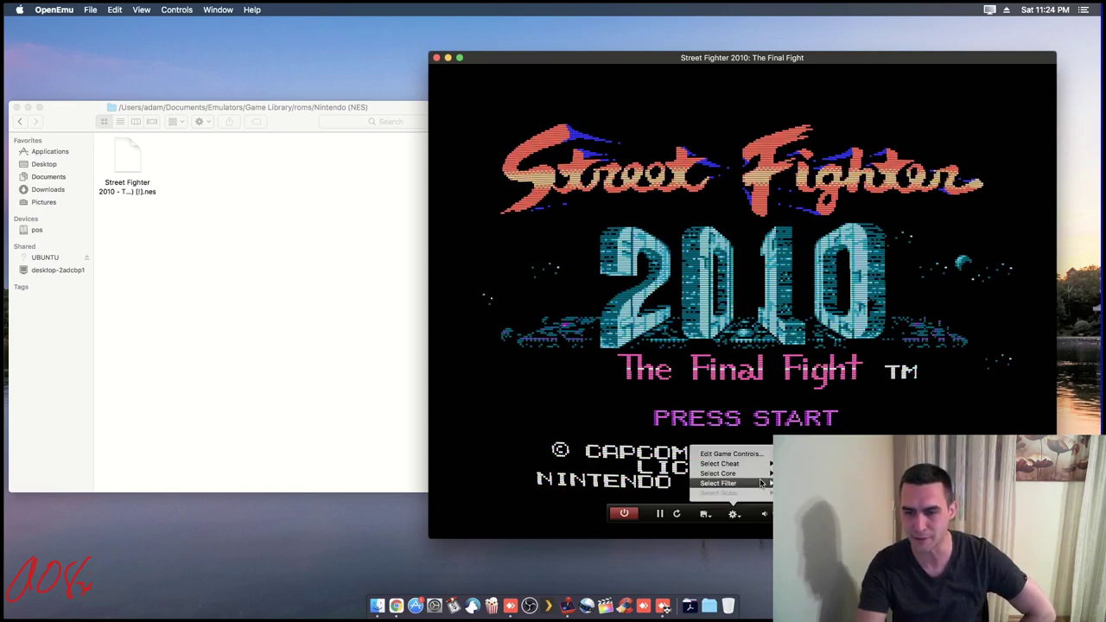
pyautogui.click(821, 497)
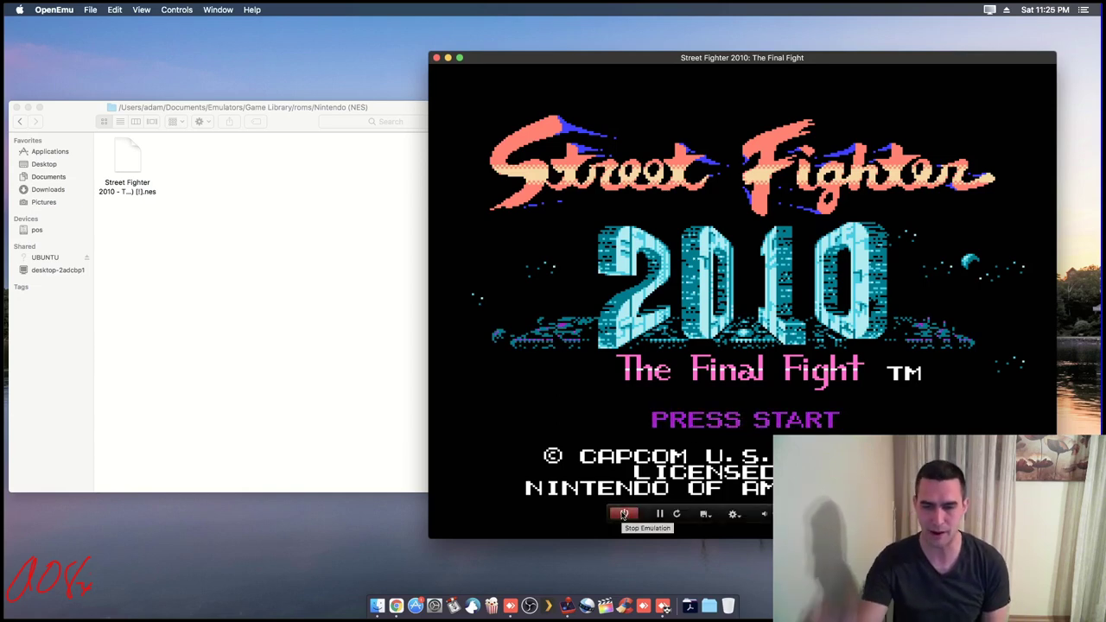
# Pause and stop the game, relaunch it and choose to continue where it left off without being asked again.
pyautogui.click(661, 516)
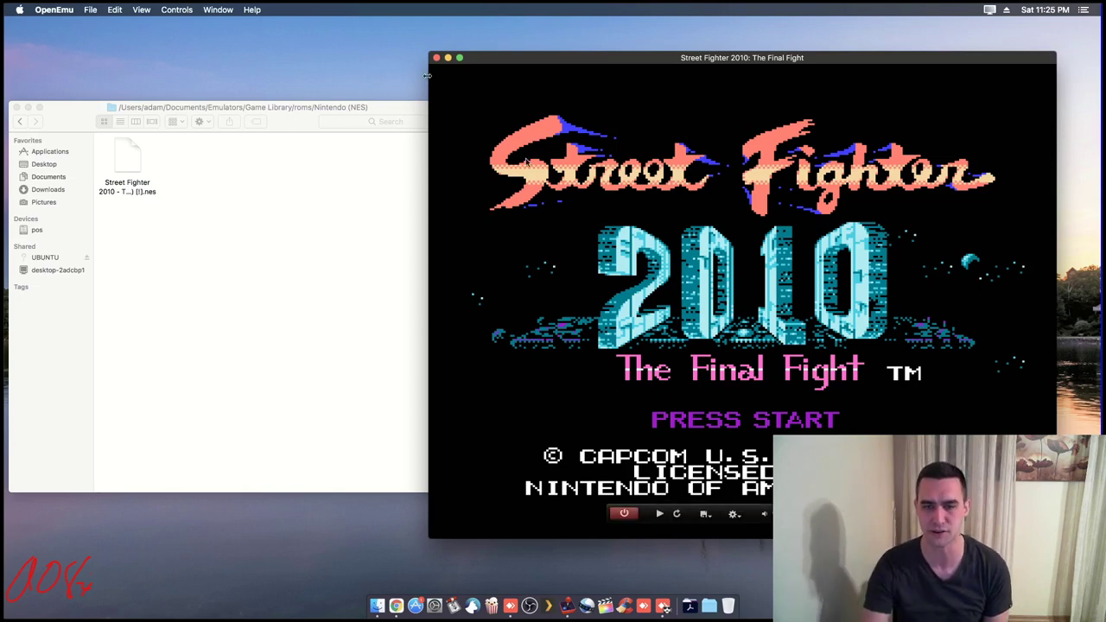
pyautogui.click(625, 515)
pyautogui.doubleClick(658, 162)
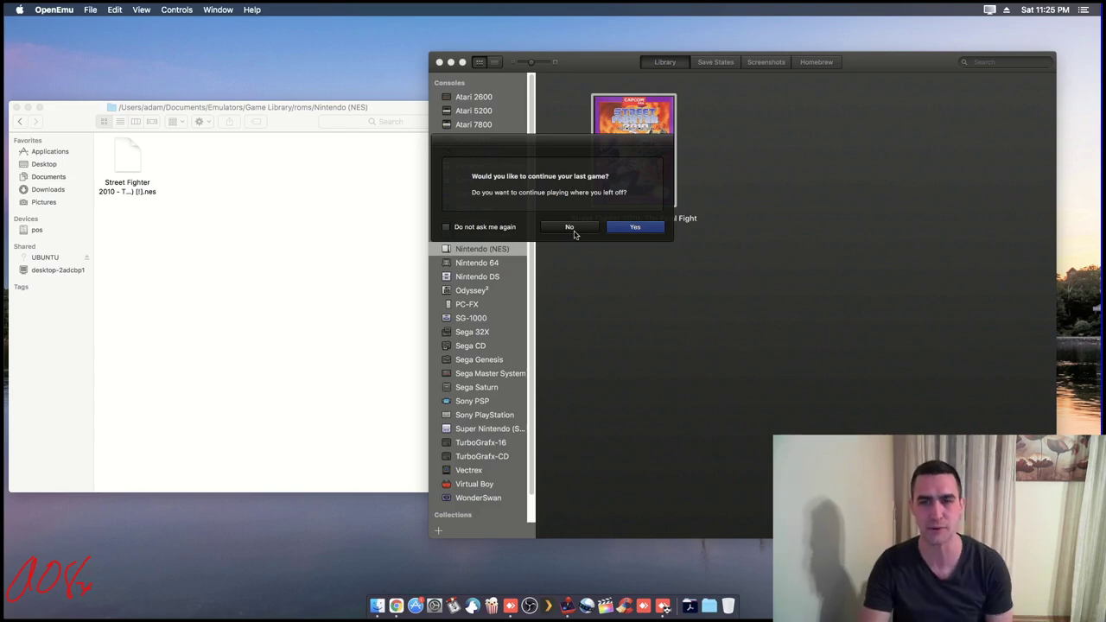
pyautogui.moveTo(594, 147); pyautogui.dragTo(580, 283)
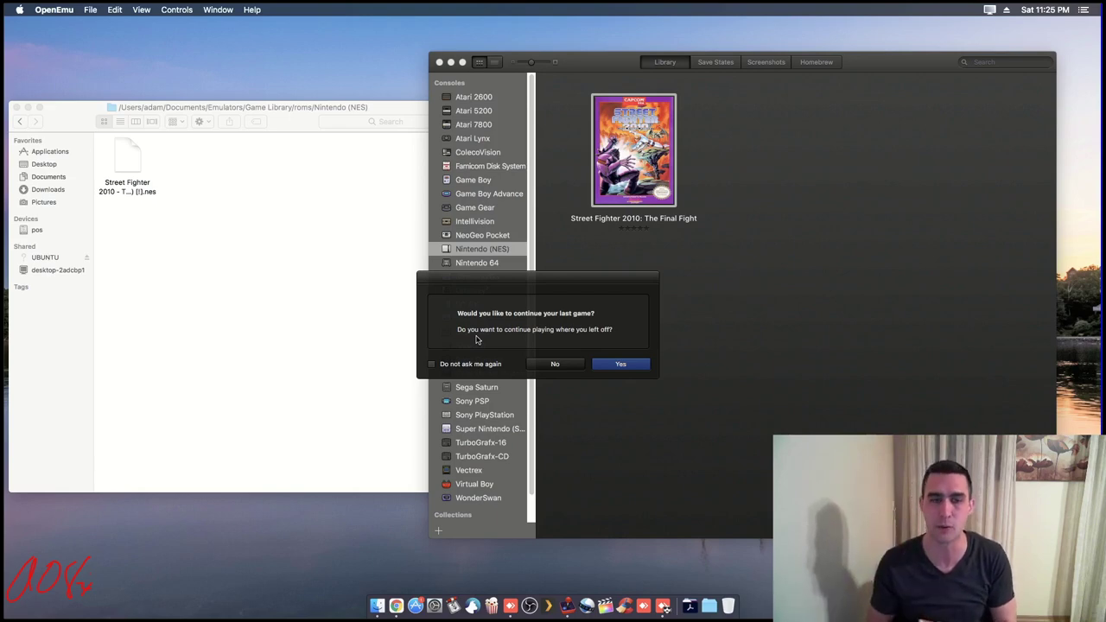
pyautogui.click(433, 364)
pyautogui.click(611, 366)
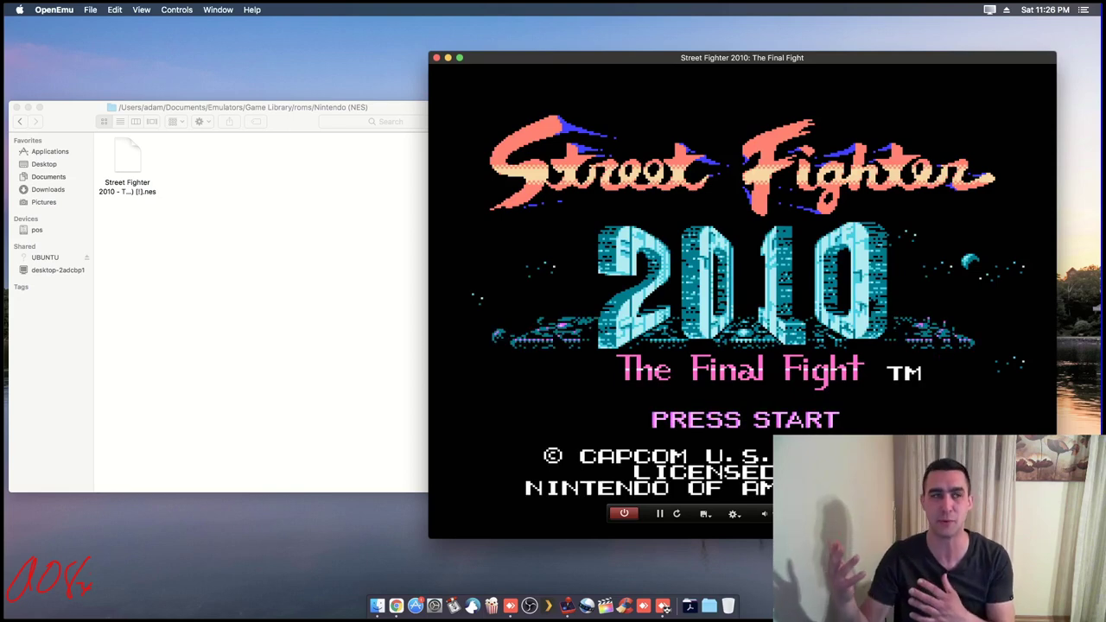
# Stop Street Fighter 2010 and relaunch it from the library to check that it resumes automatically, and close the game window.
pyautogui.click(625, 514)
pyautogui.doubleClick(654, 161)
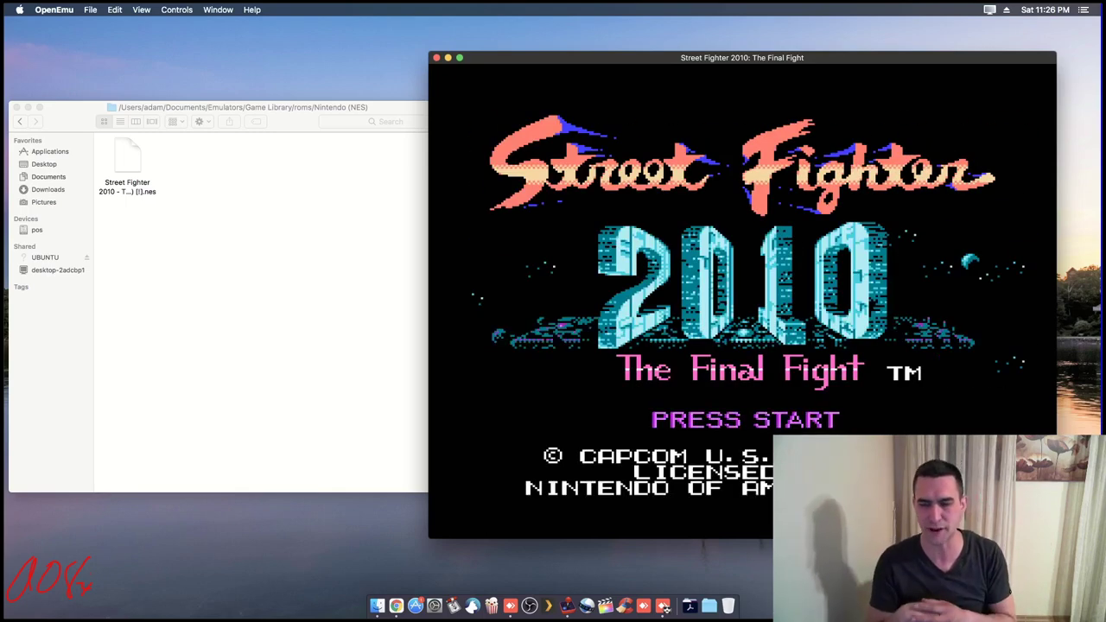
pyautogui.moveTo(785, 321)
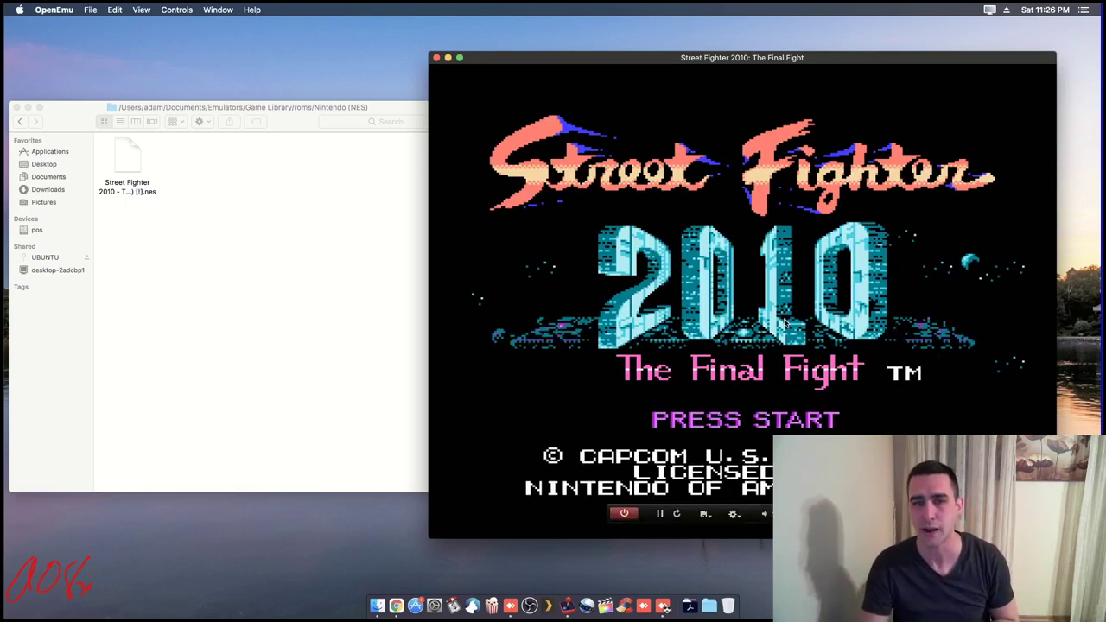
pyautogui.click(437, 57)
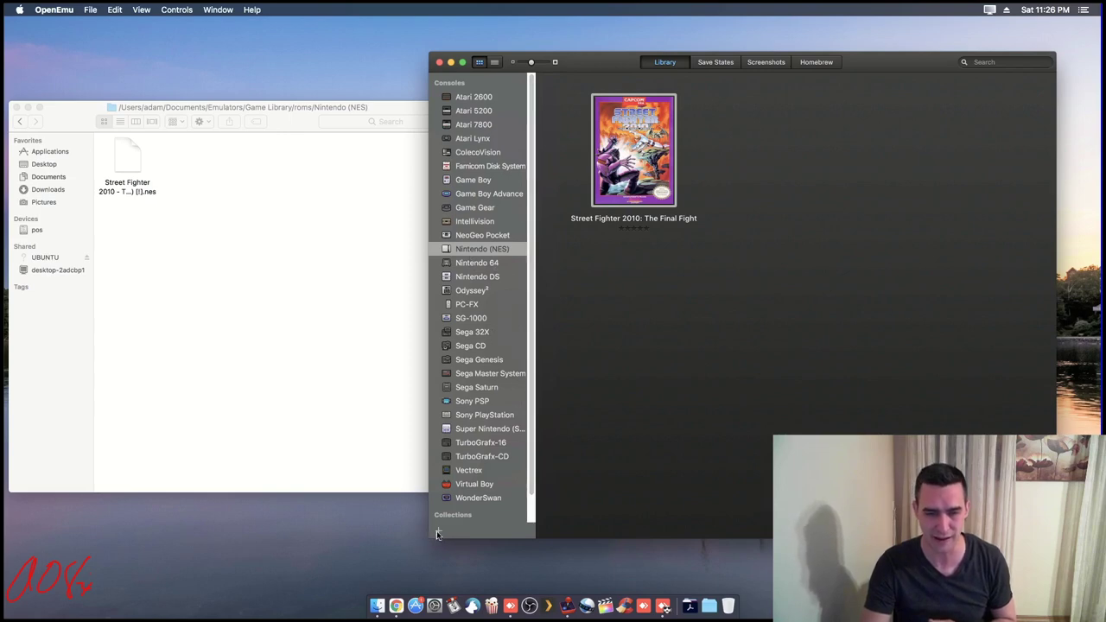
# Look through the console list, review the Available Libraries in the Library preferences, and close the preferences.
pyautogui.scroll(-2, 530, 509)
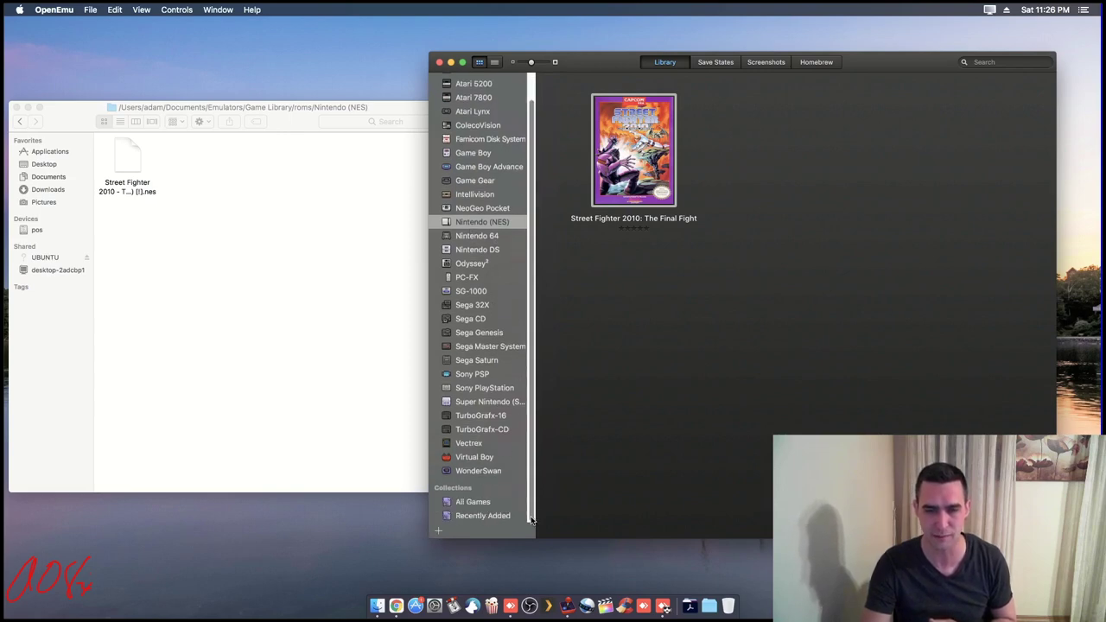
pyautogui.scroll(2, 531, 518)
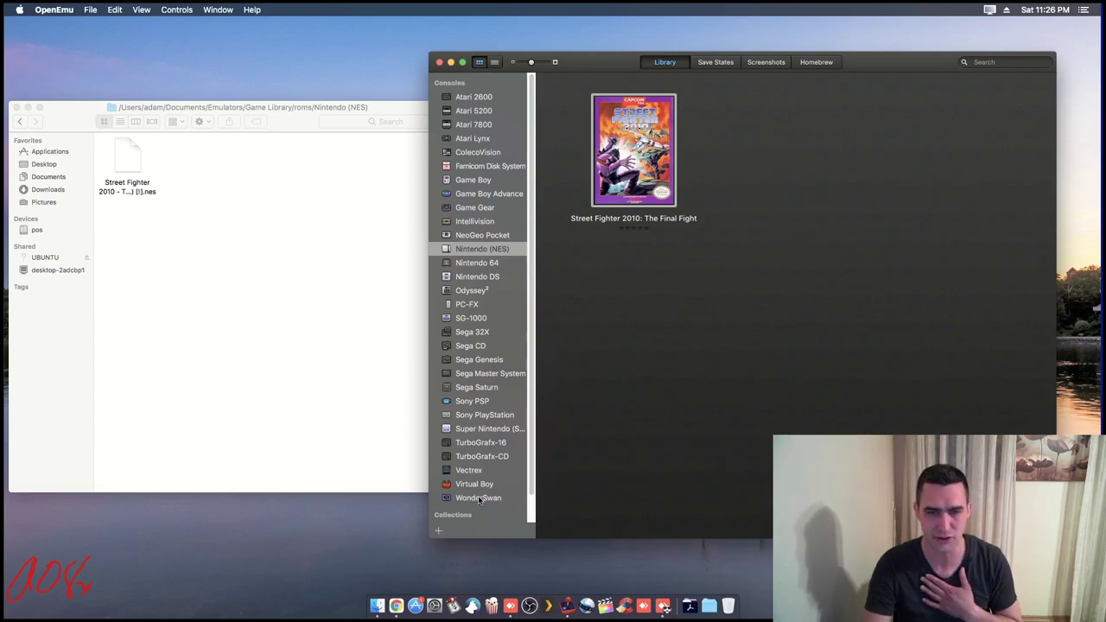
pyautogui.click(216, 10)
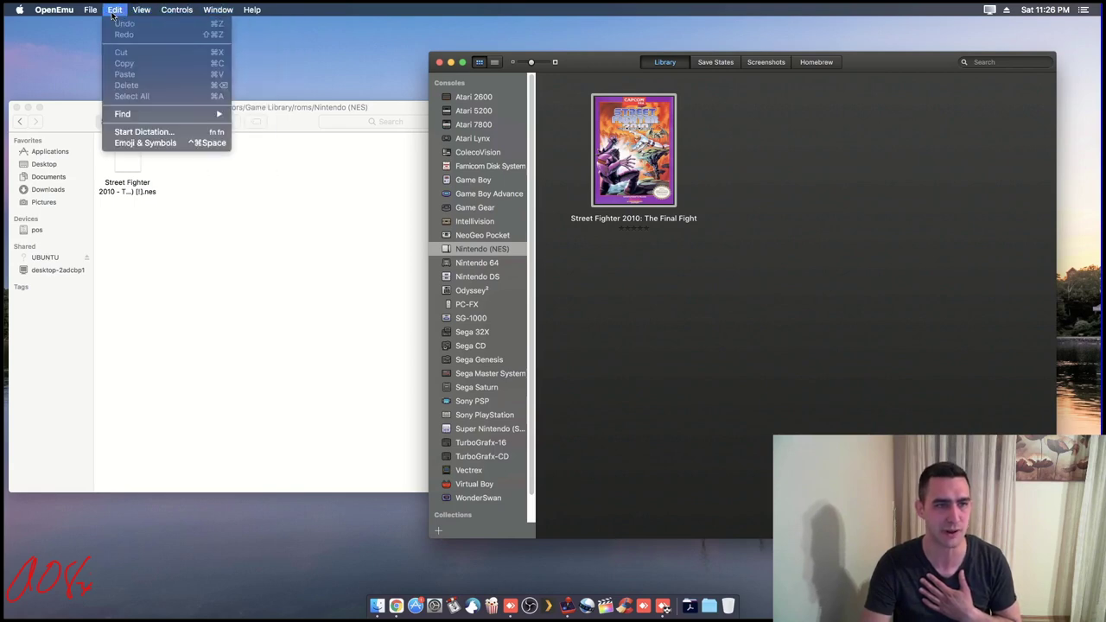
pyautogui.moveTo(94, 14)
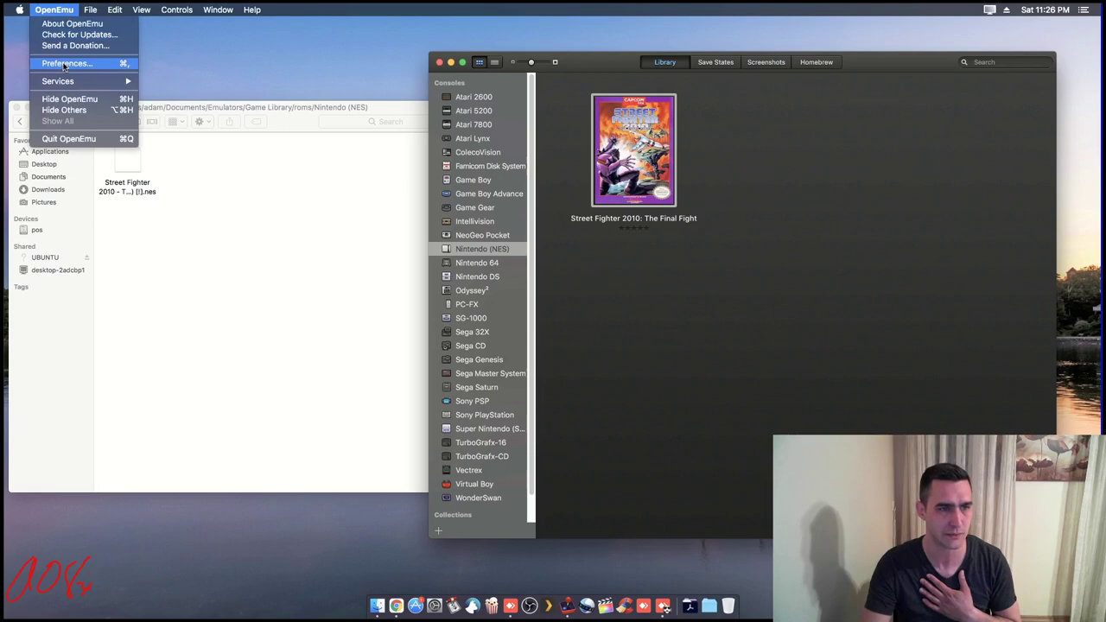
pyautogui.click(65, 64)
pyautogui.click(387, 131)
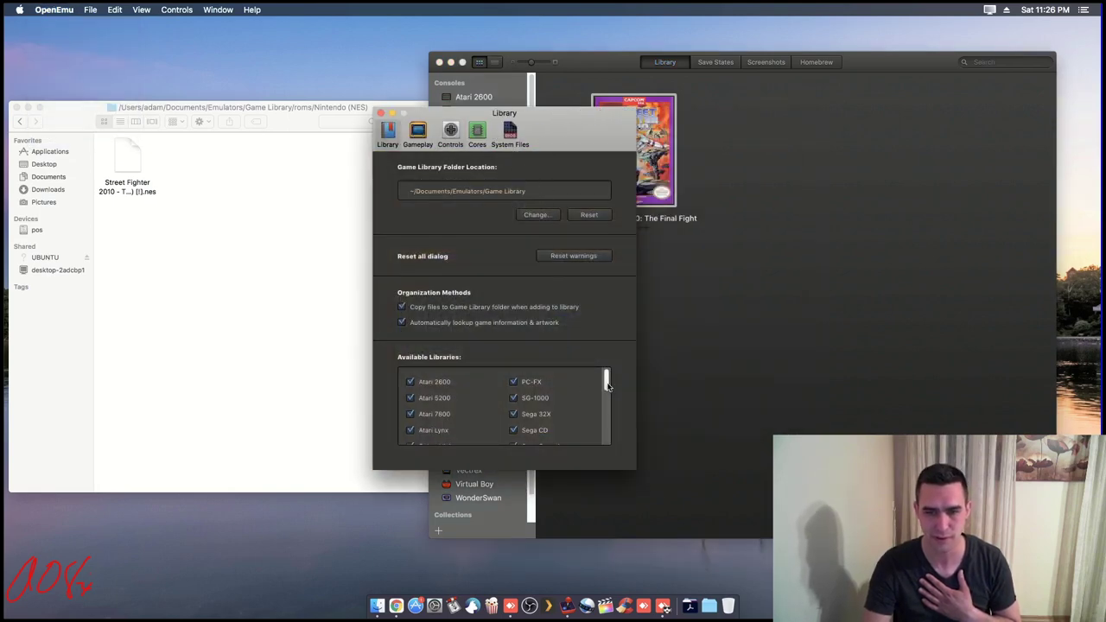
pyautogui.moveTo(606, 387); pyautogui.dragTo(610, 446)
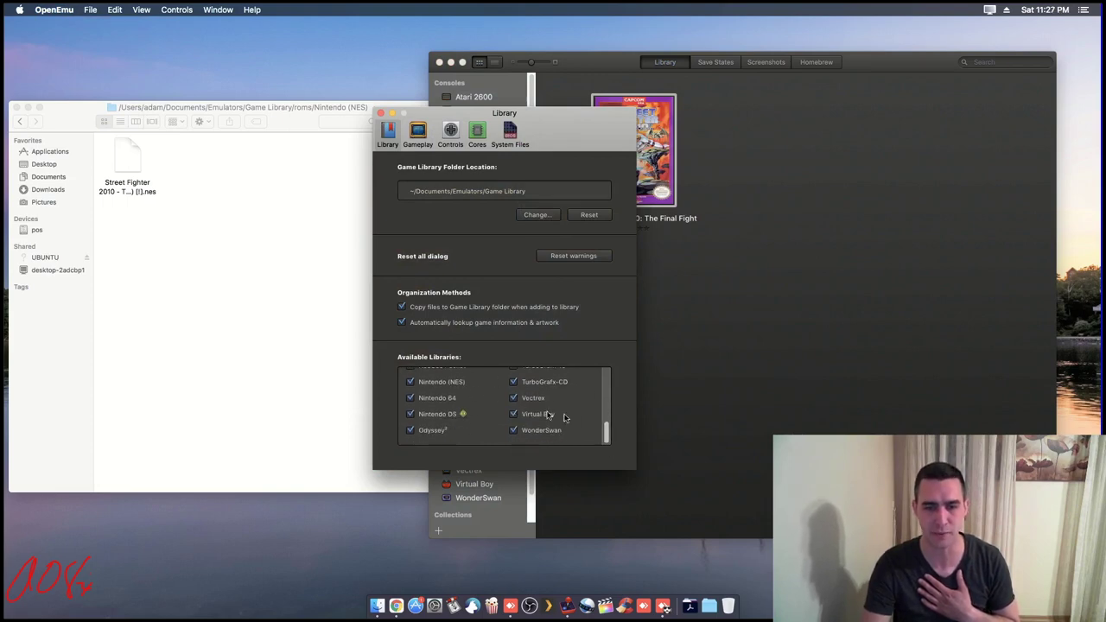
pyautogui.moveTo(607, 435)
pyautogui.mouseDown()
pyautogui.moveTo(606, 384)
pyautogui.moveTo(607, 416)
pyautogui.mouseUp()
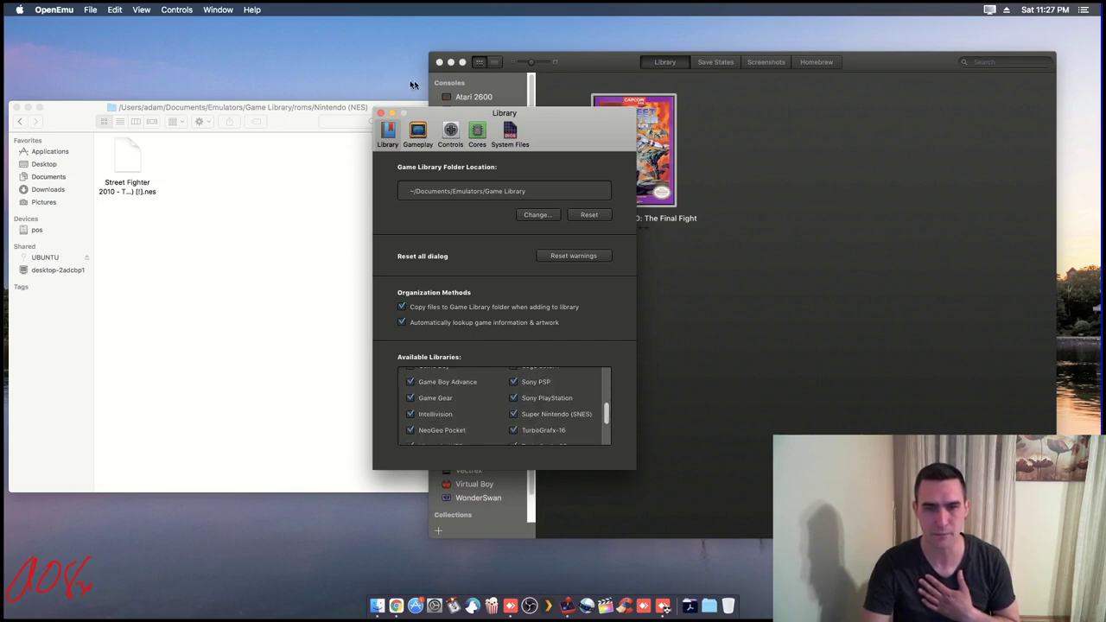
pyautogui.click(381, 113)
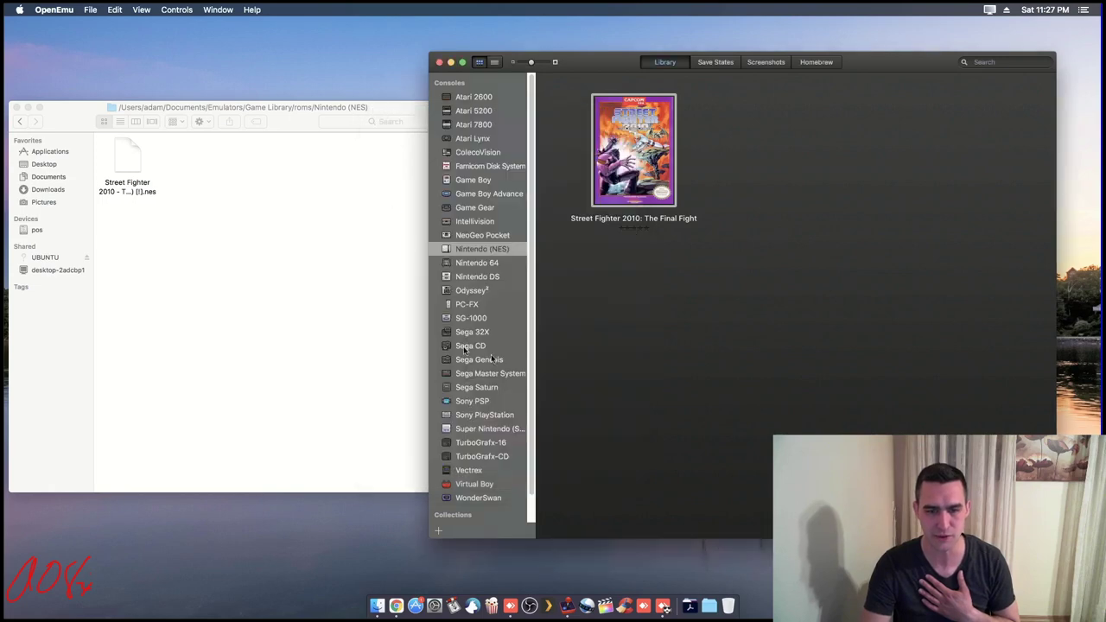
# Open the disc importing guide from the Sony PlayStation library and read its importing and supported formats sections.
pyautogui.click(500, 417)
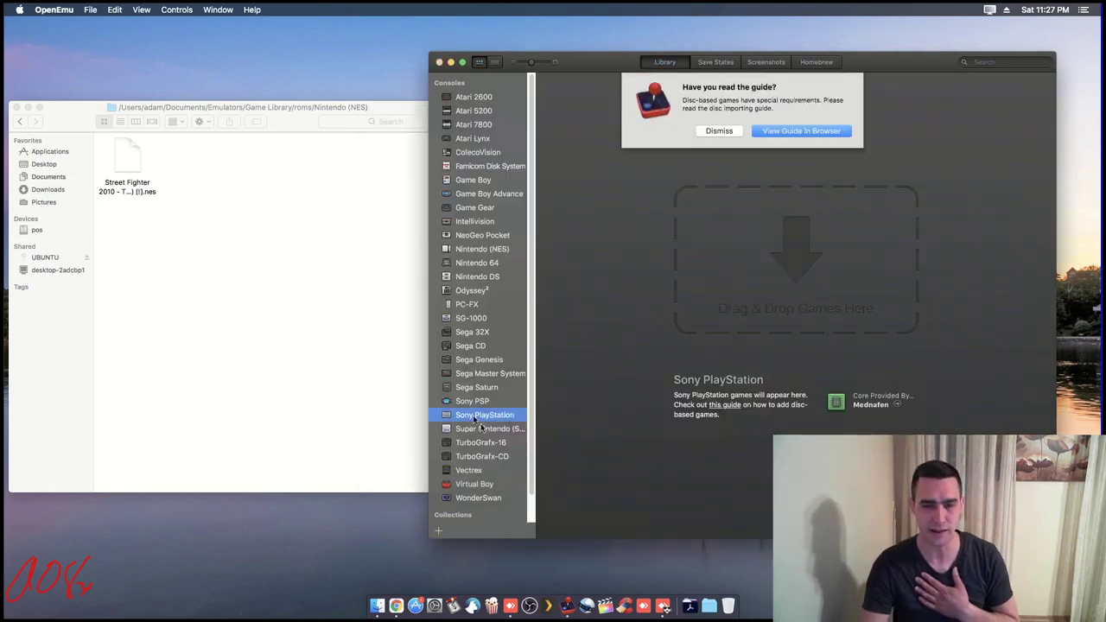
pyautogui.click(796, 132)
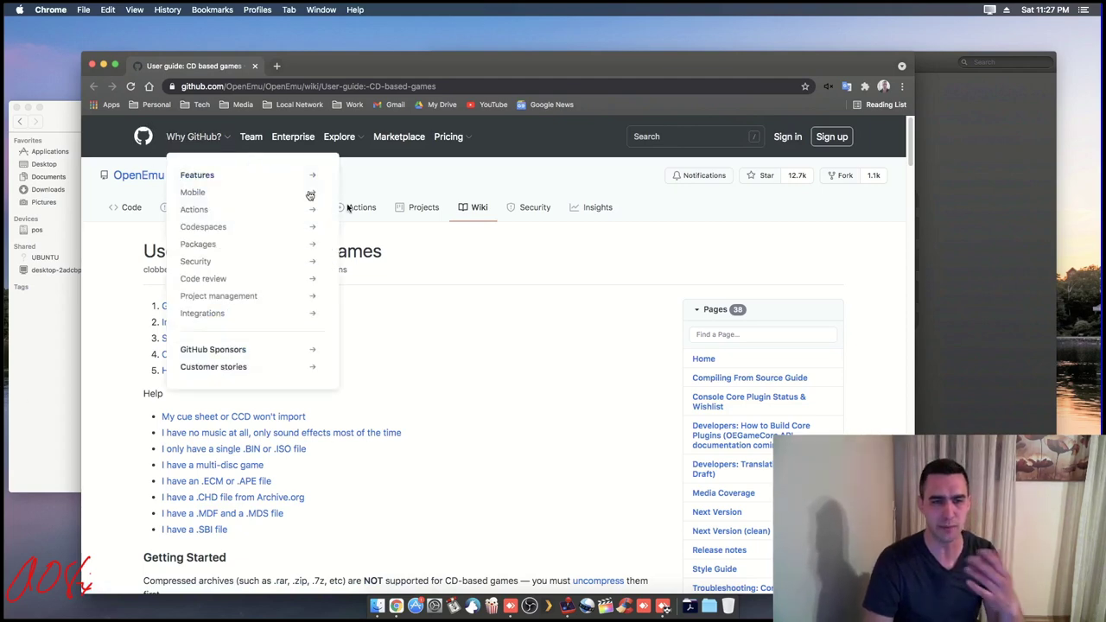
pyautogui.scroll(-2, 466, 437)
pyautogui.scroll(-2, 467, 438)
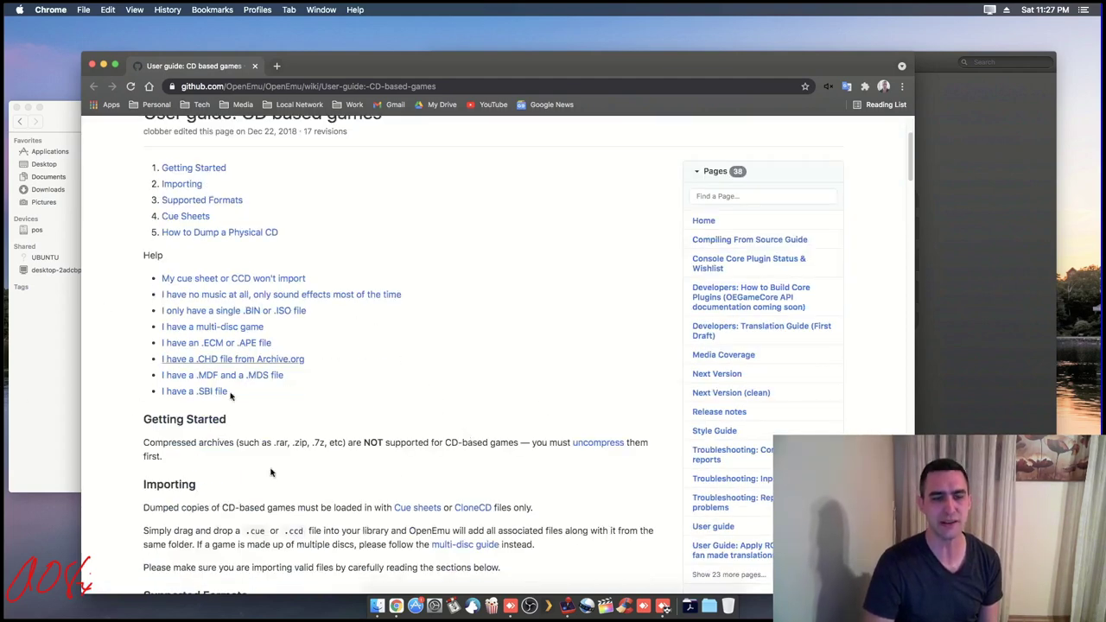
pyautogui.scroll(-6, 401, 437)
pyautogui.scroll(-6, 401, 432)
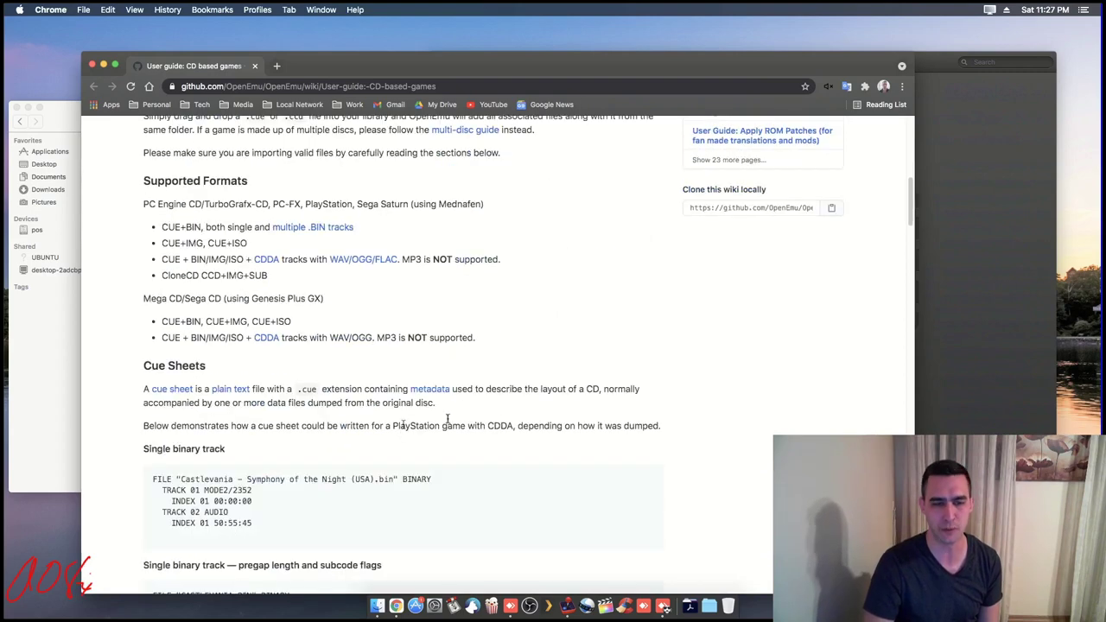
# Leave the CD-based games guide in Chrome and return to the OpenEmu library.
pyautogui.click(45, 10)
pyautogui.click(49, 172)
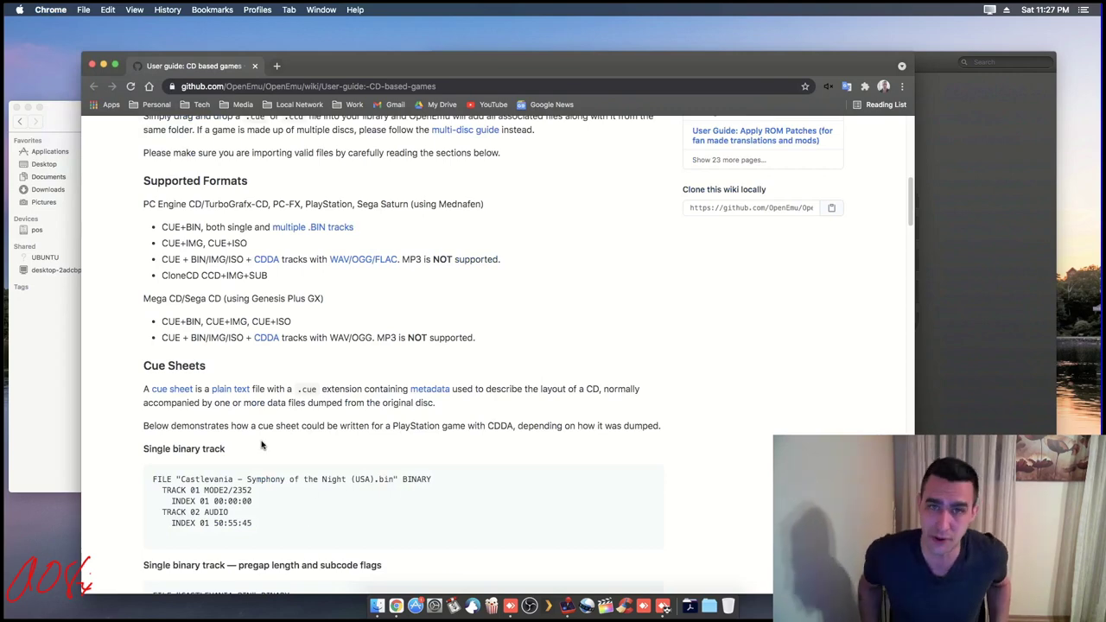
pyautogui.click(47, 10)
pyautogui.click(79, 163)
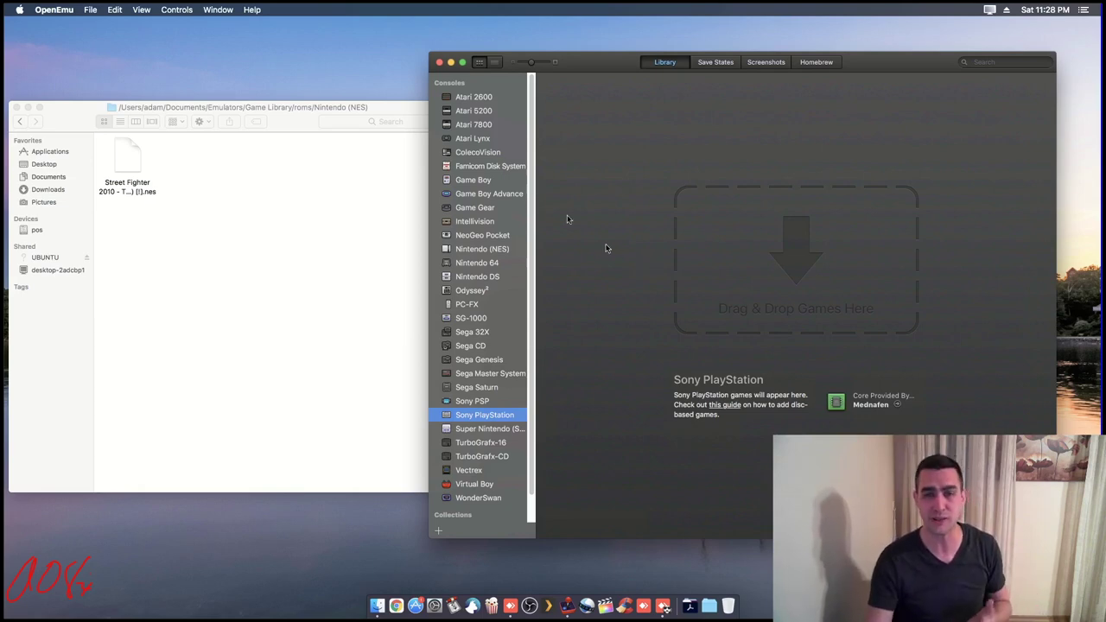
# Browse the Atari, Game Boy, Game Boy Advance, Nintendo (NES) and Sony PlayStation libraries and dismiss the disc guide notice.
pyautogui.click(478, 141)
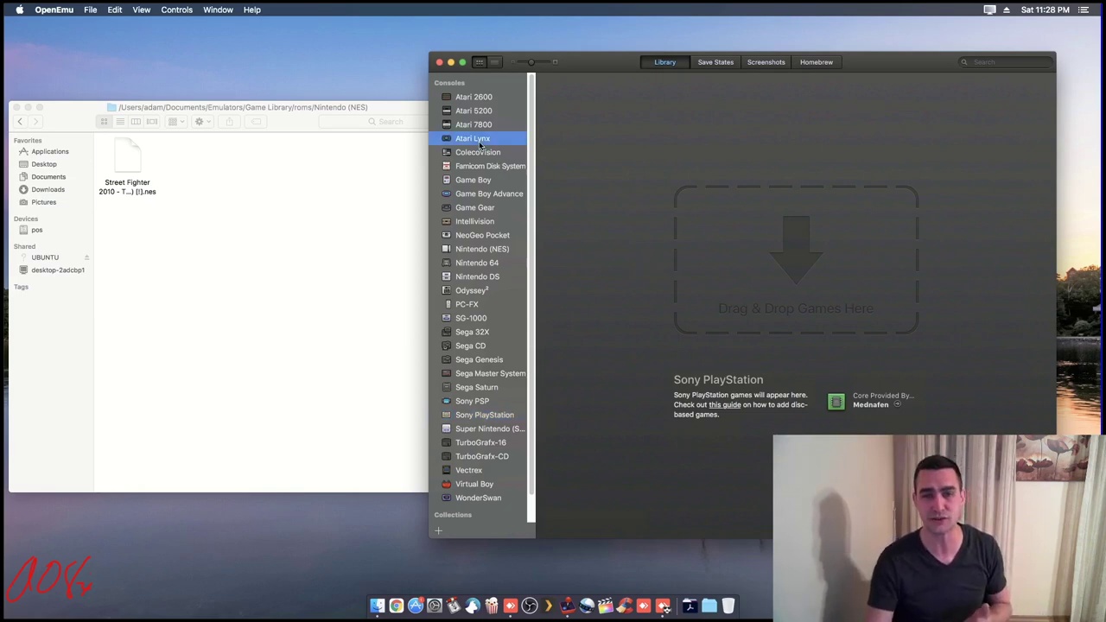
pyautogui.click(496, 97)
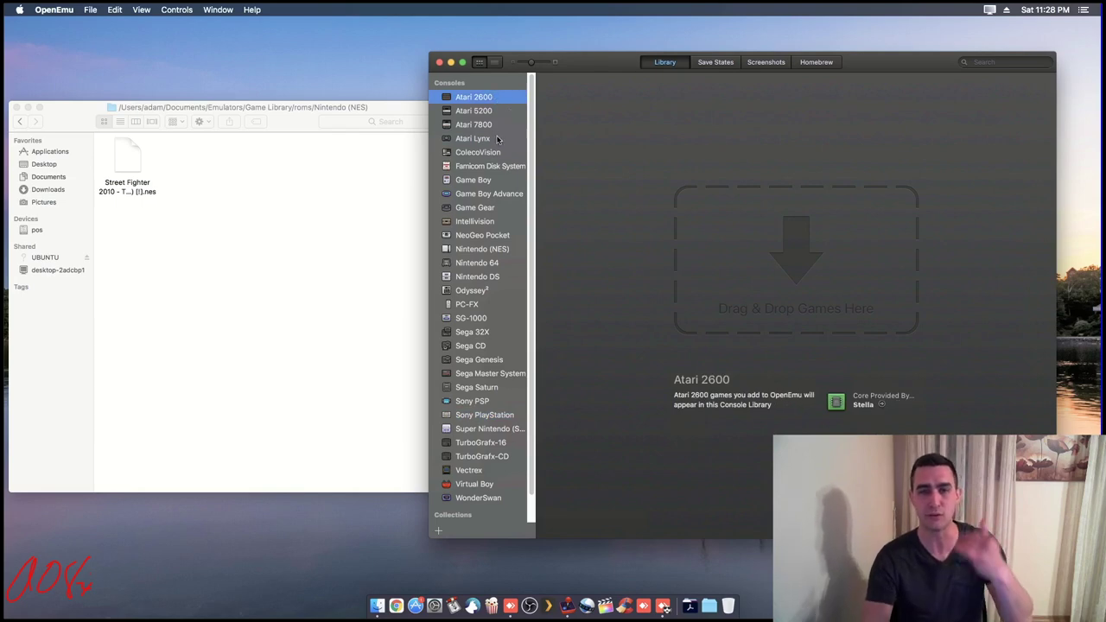
pyautogui.click(500, 195)
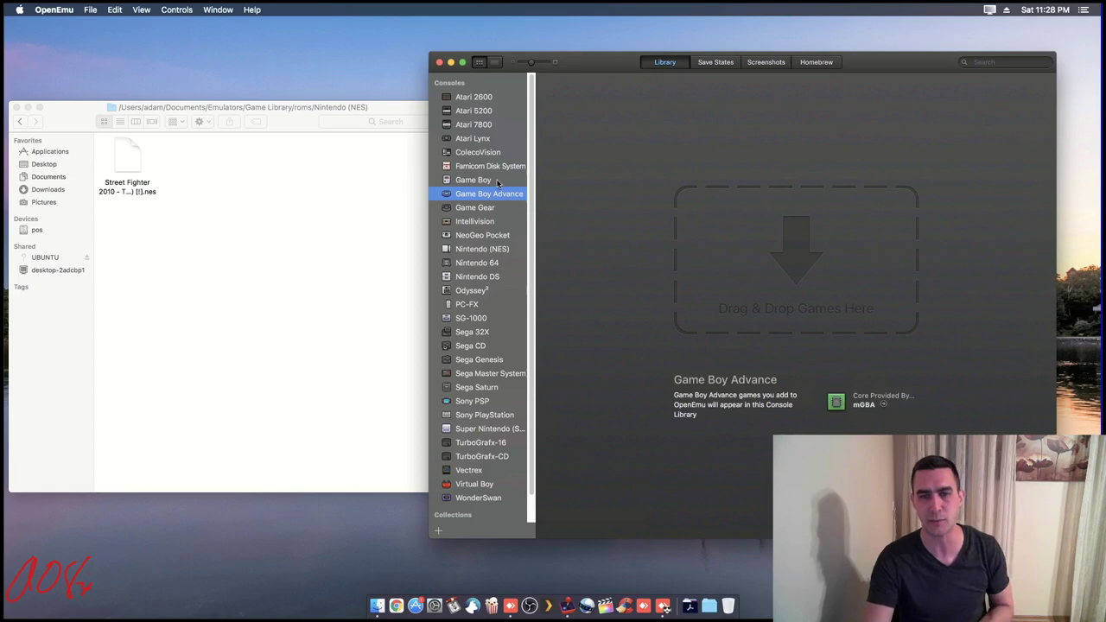
pyautogui.click(497, 181)
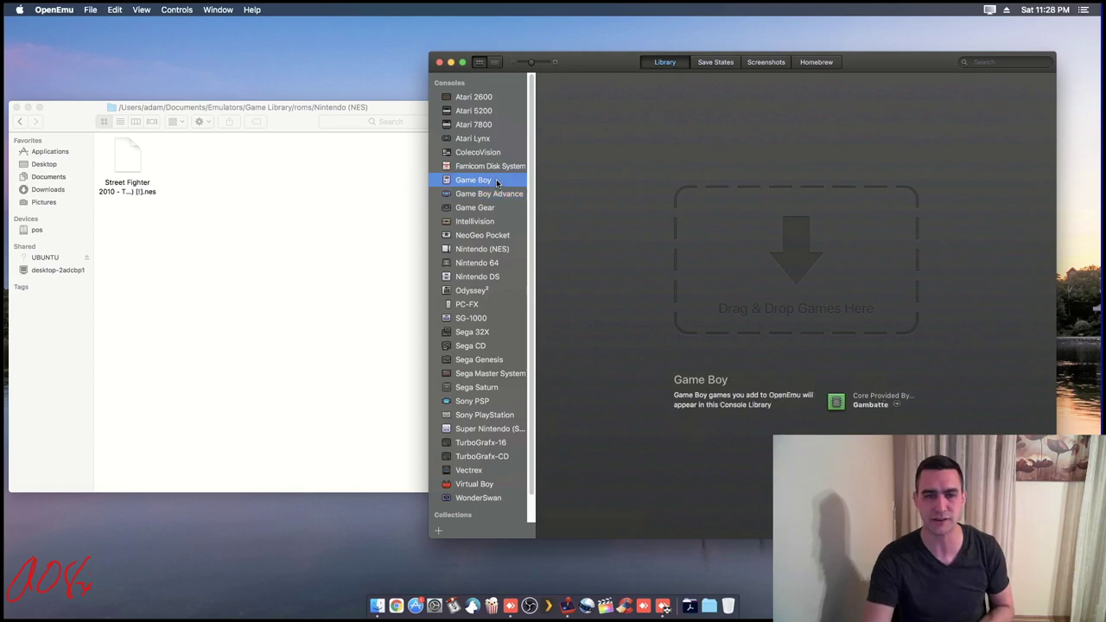
pyautogui.click(503, 251)
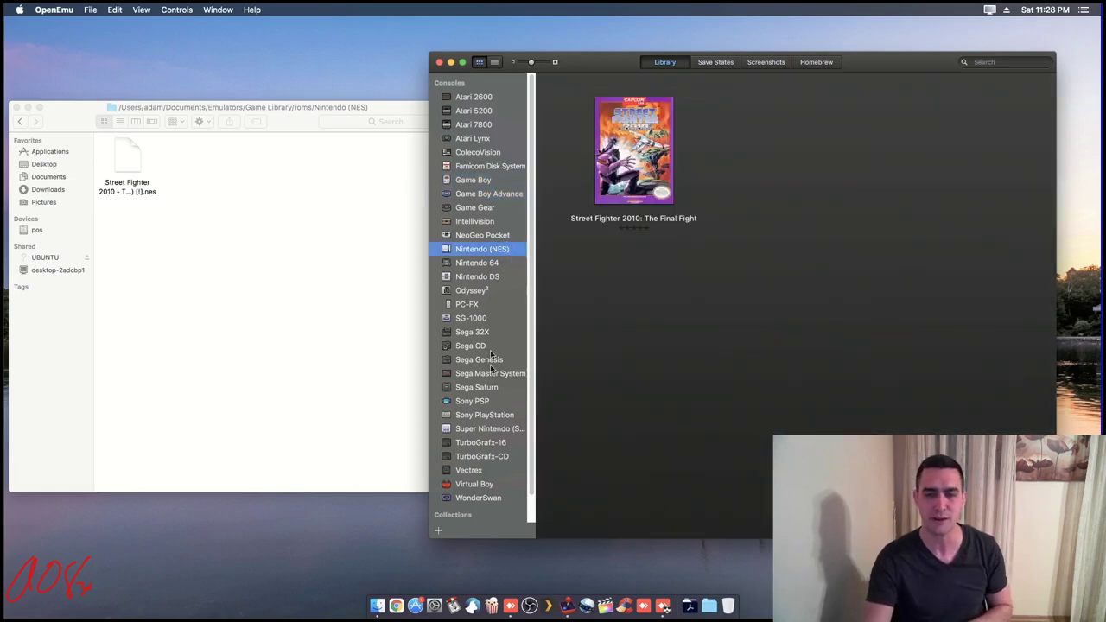
pyautogui.click(485, 416)
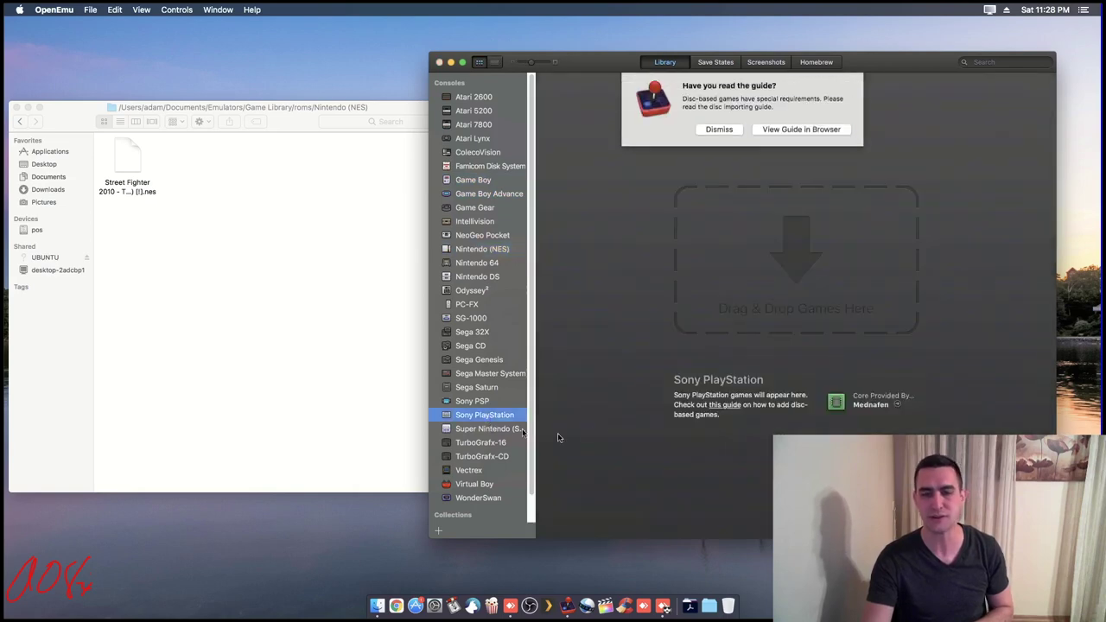
pyautogui.click(715, 132)
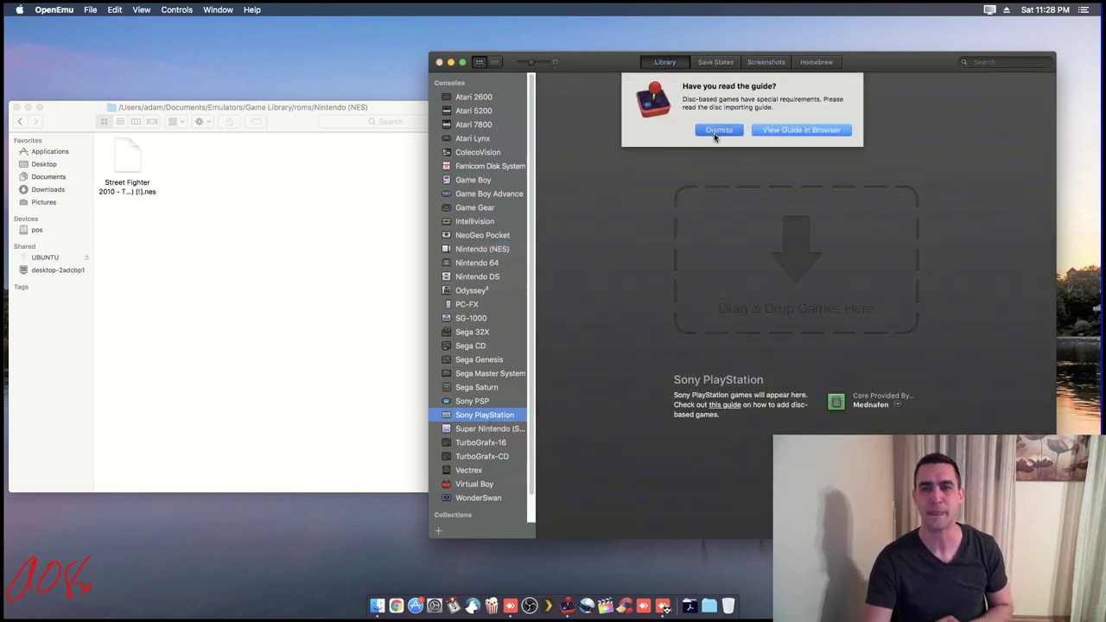